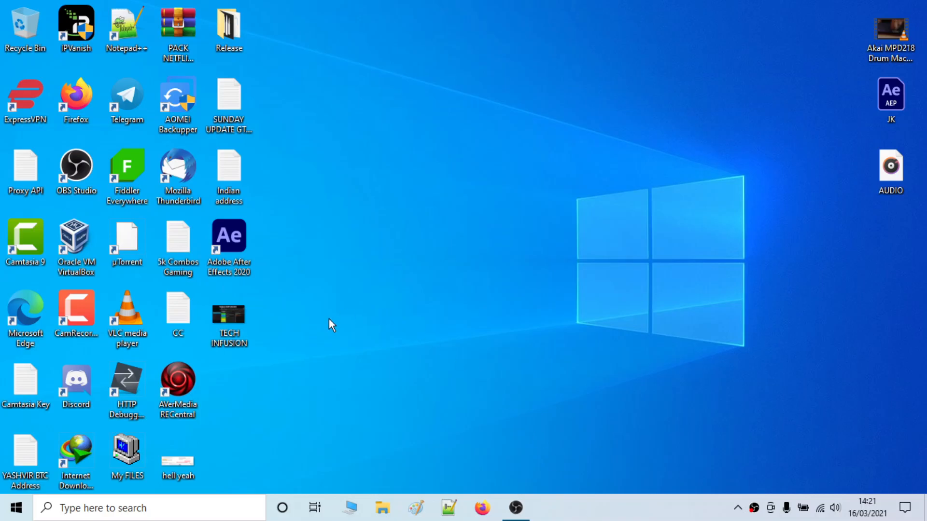
# Launch Adobe After Effects 2020 from its desktop shortcut and wait for the Home screen.
pyautogui.doubleClick(242, 228)
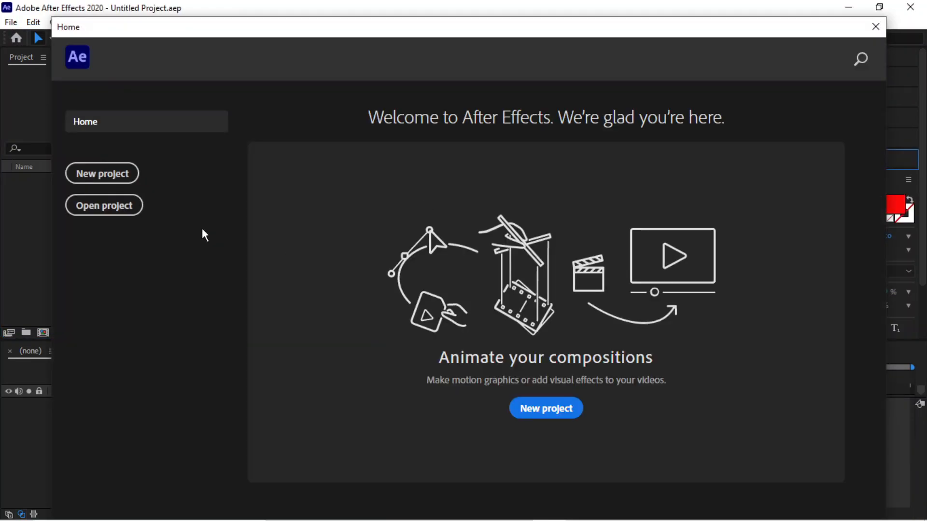
# Create a new project with a 1920×1080, 29.97 fps composition named 'Saber' on a black background.
pyautogui.click(99, 179)
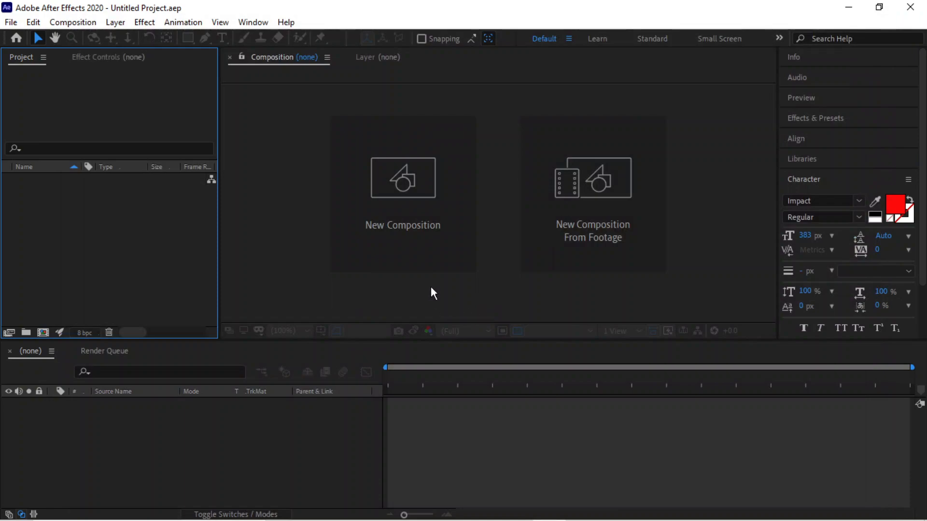
pyautogui.click(407, 204)
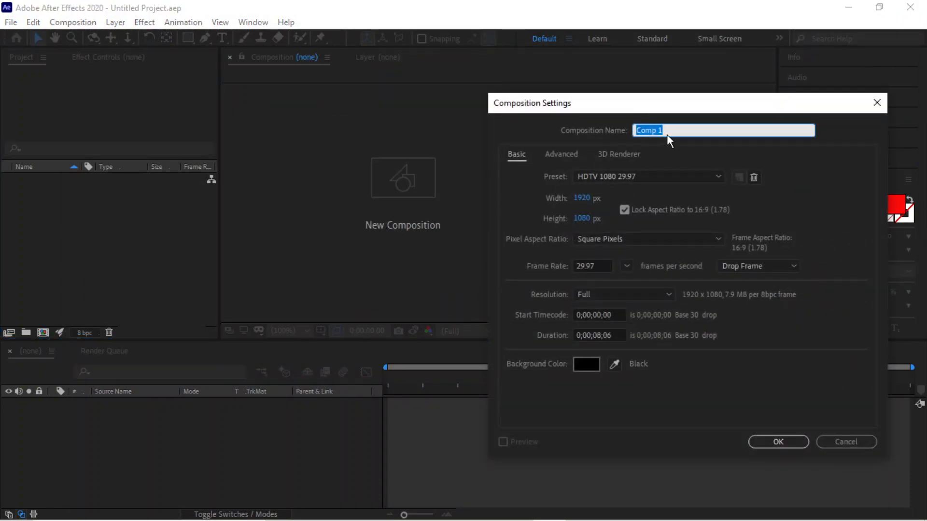
pyautogui.moveTo(680, 112); pyautogui.dragTo(561, 124)
pyautogui.write('Saber')
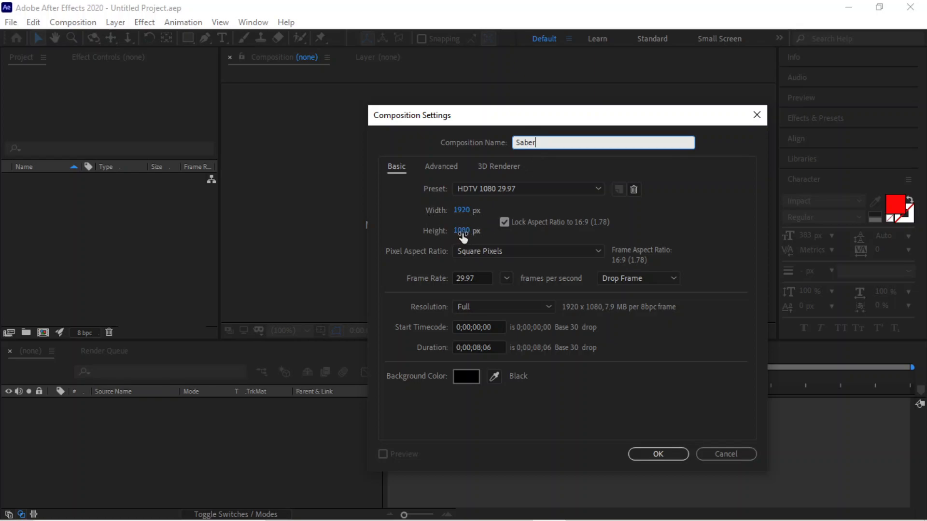
pyautogui.click(471, 377)
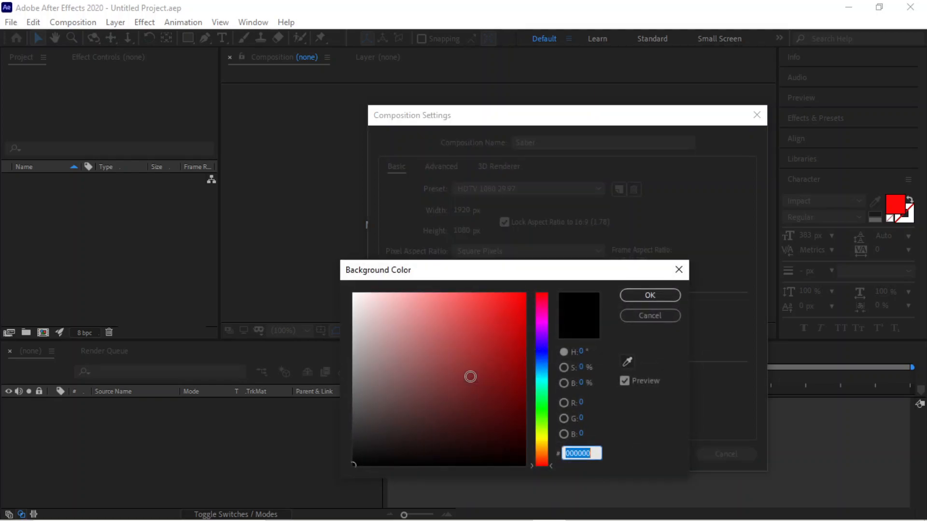
pyautogui.click(651, 295)
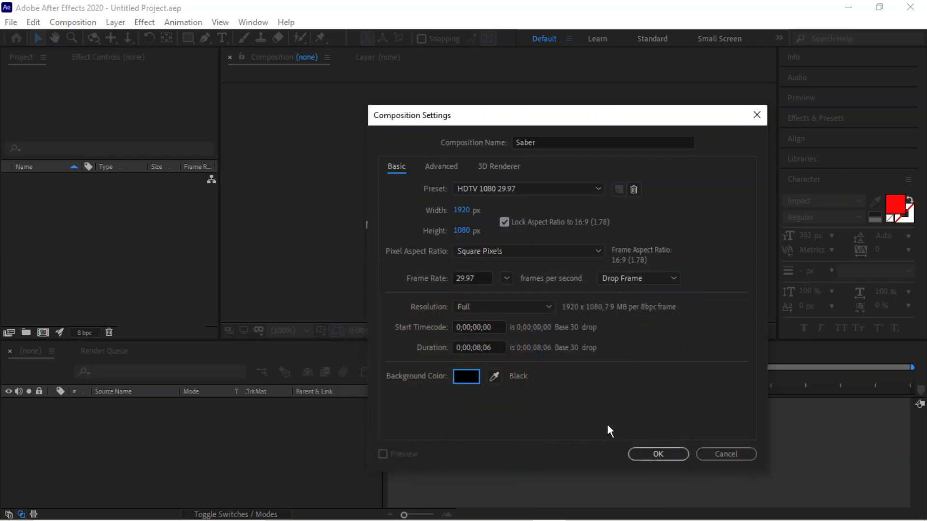
pyautogui.click(654, 448)
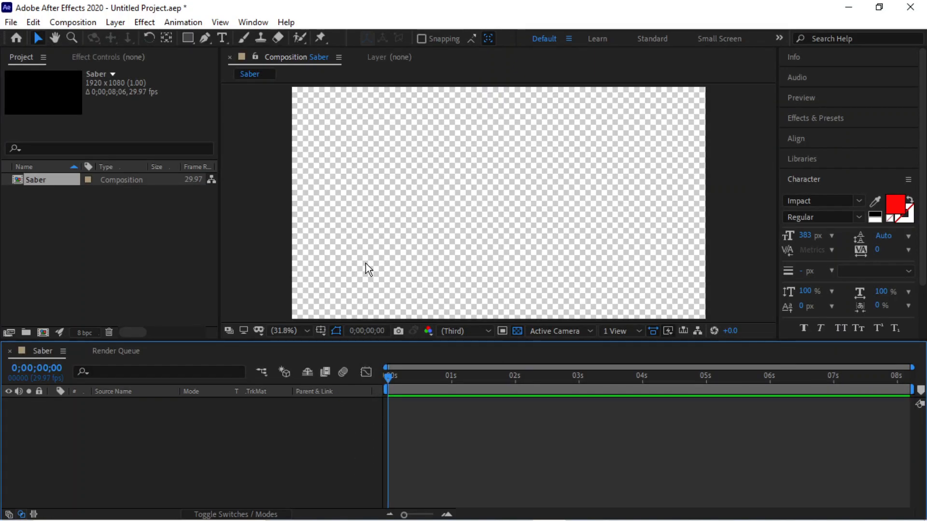
# Add a full-frame white solid layer named 'Saber' to the composition.
pyautogui.rightClick(89, 433)
pyautogui.moveTo(169, 284)
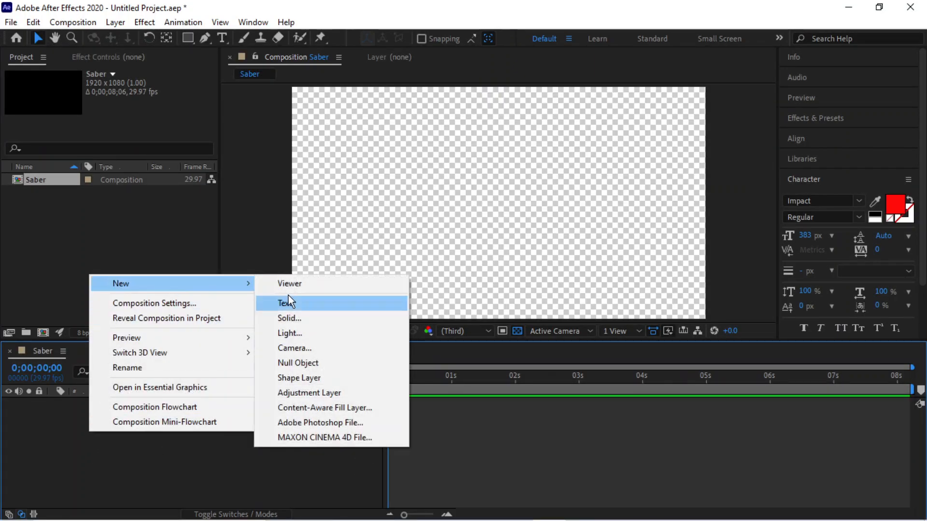
pyautogui.click(299, 320)
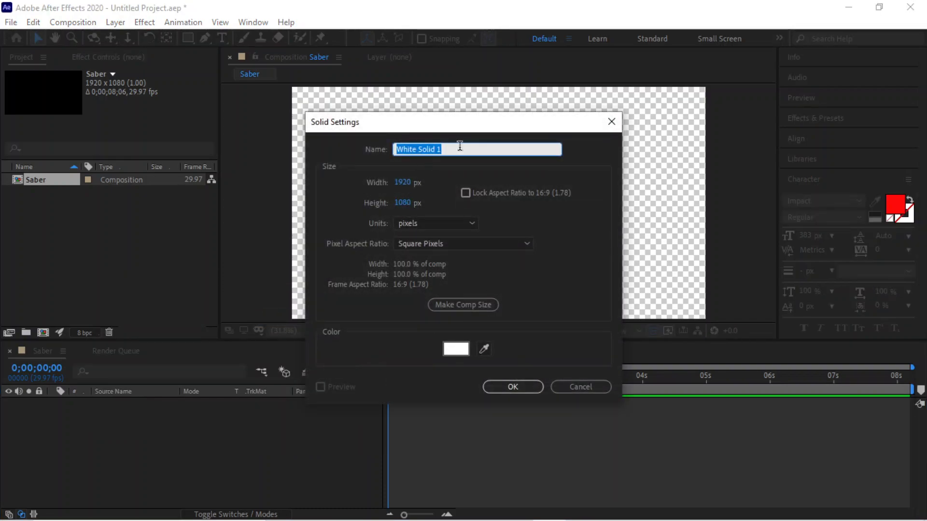
pyautogui.write('Saber')
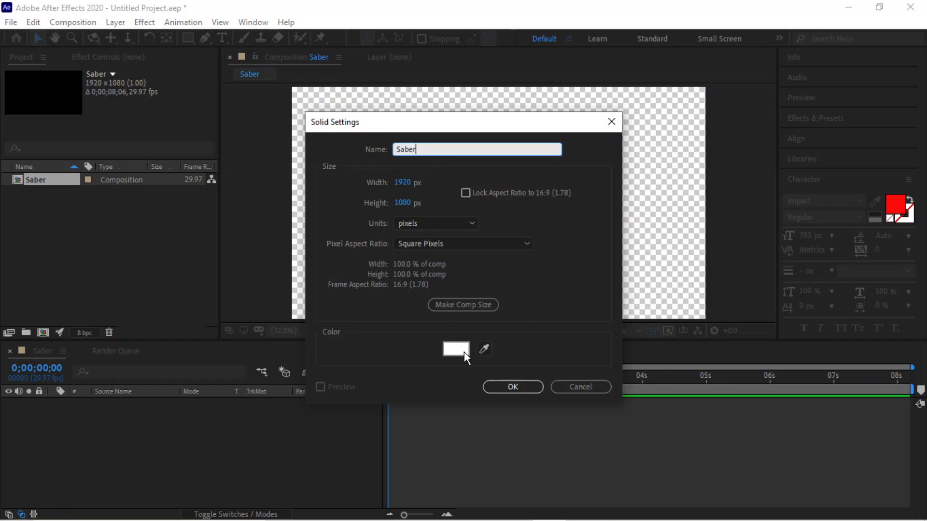
pyautogui.click(513, 387)
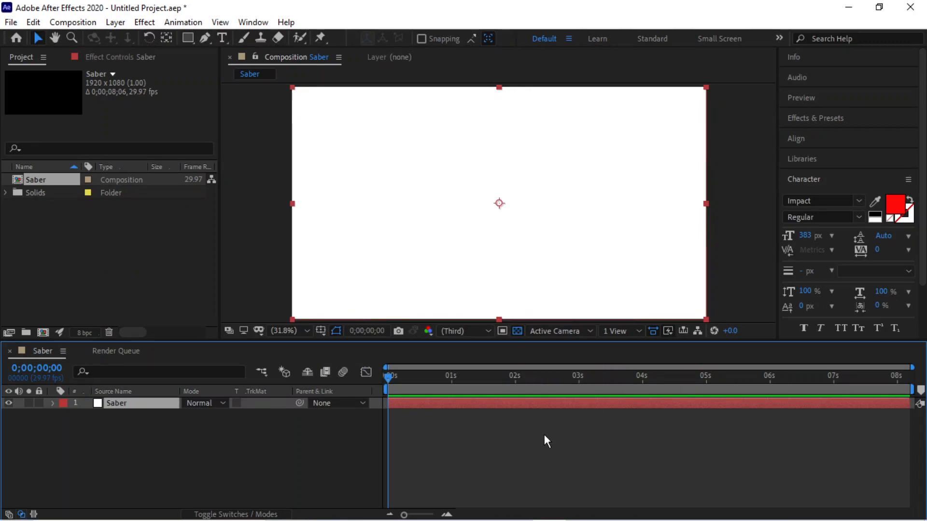
# Find 'Saber' in Effects & Presets and apply the Saber effect to the Saber solid.
pyautogui.click(807, 117)
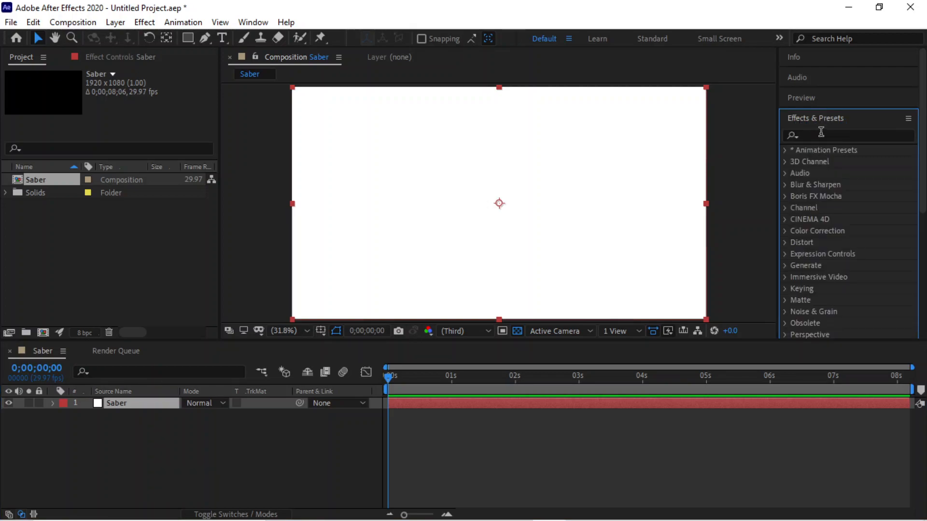
pyautogui.click(821, 136)
pyautogui.write('Saber')
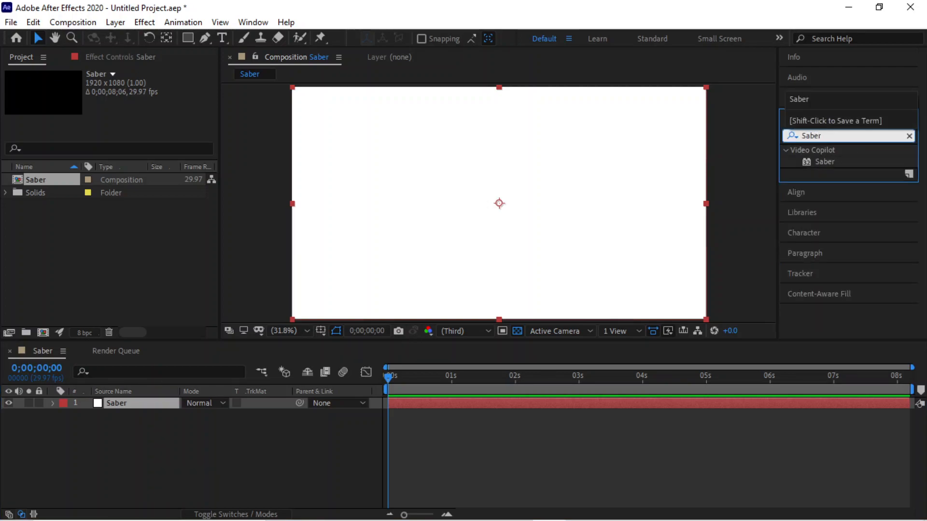
pyautogui.moveTo(821, 162); pyautogui.dragTo(503, 171)
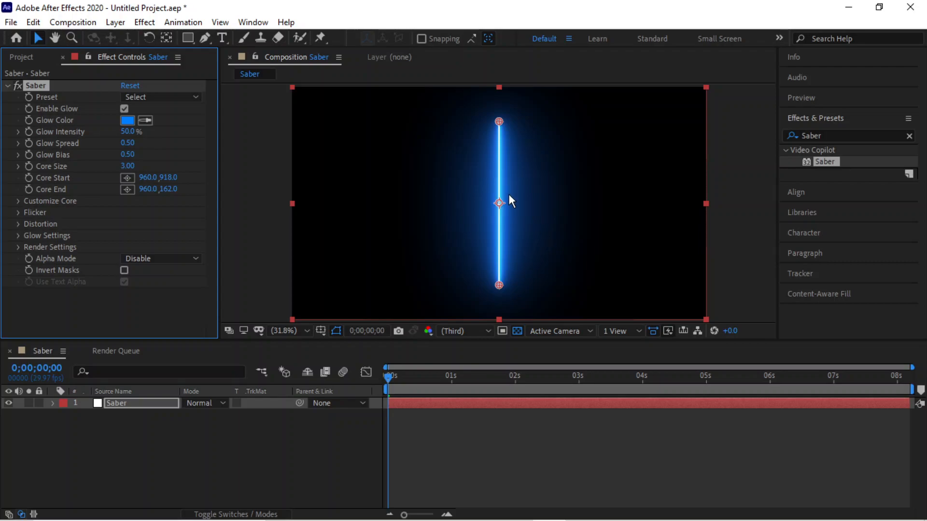
pyautogui.click(222, 37)
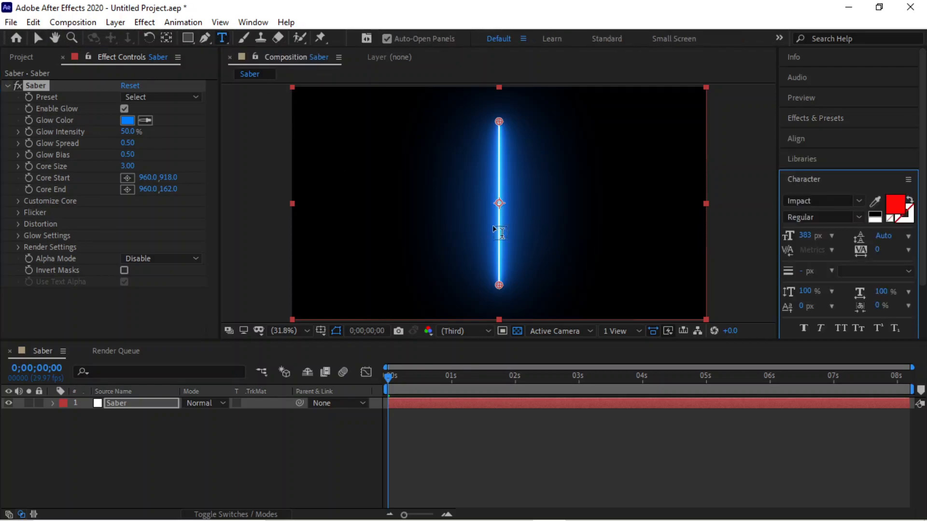
pyautogui.click(475, 197)
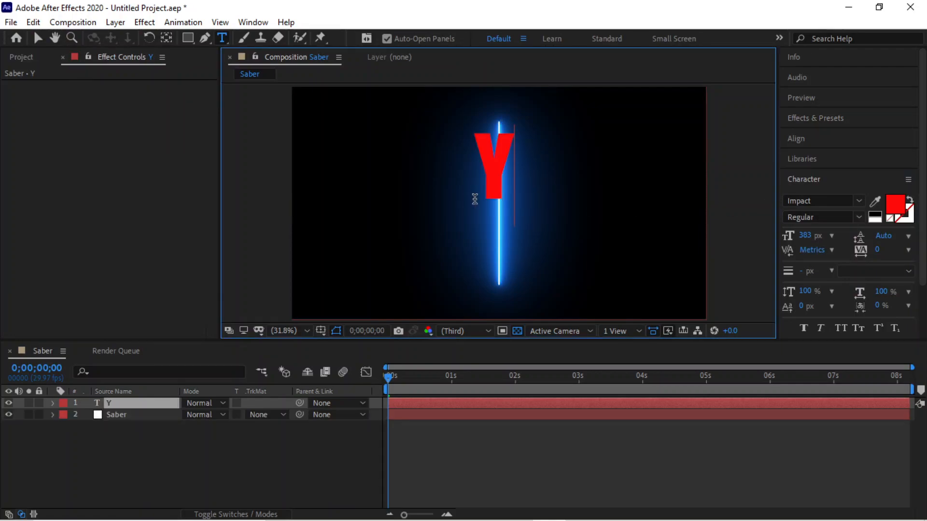
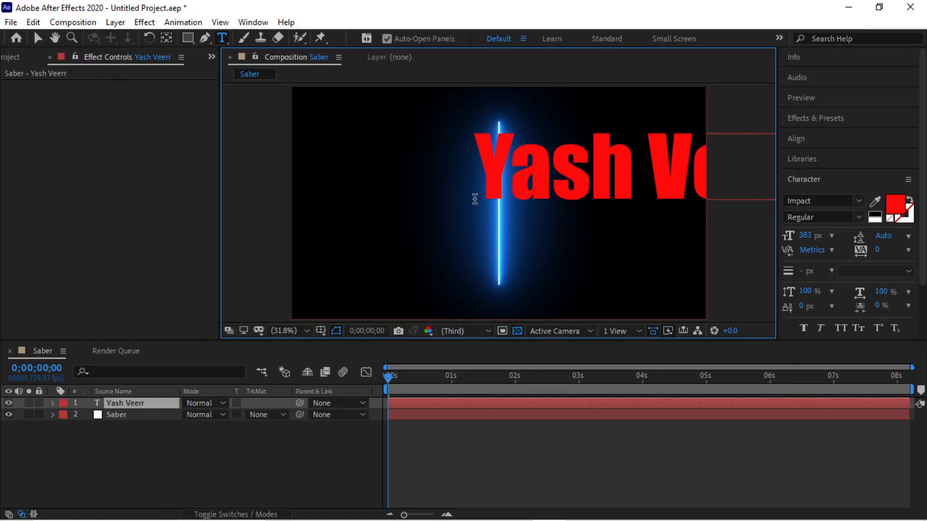
pyautogui.hotkey('ctrl', 'a')
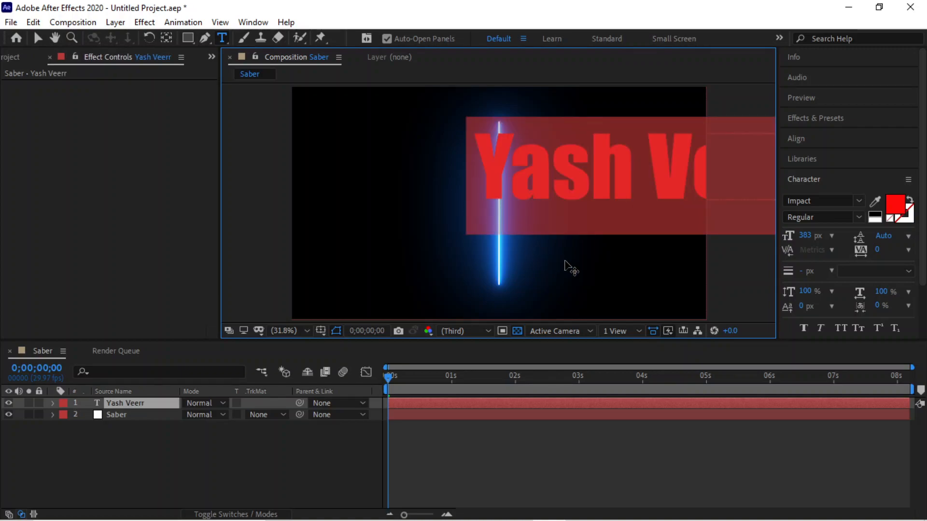
# Remove the extra 'r' and centre the name horizontally and vertically in the composition.
pyautogui.moveTo(630, 277); pyautogui.dragTo(489, 301)
pyautogui.click(654, 198)
pyautogui.press('BackSpace')
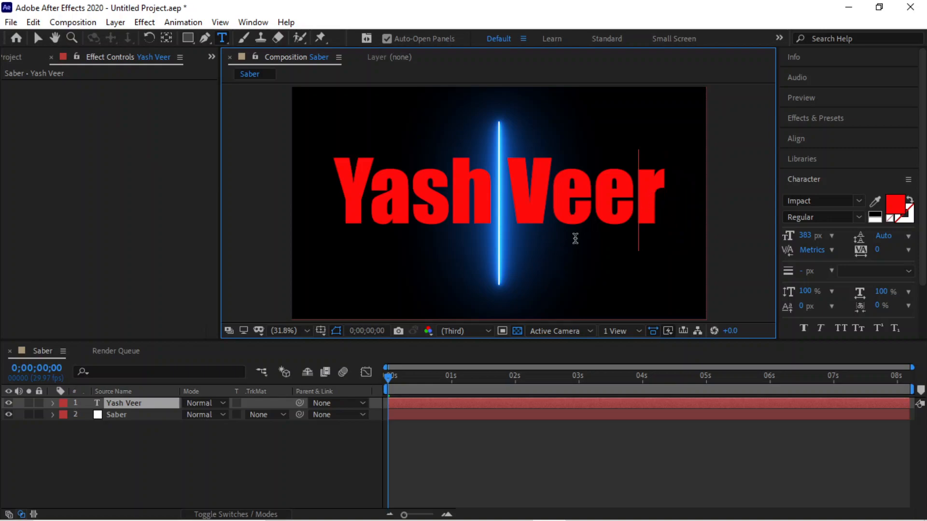
pyautogui.click(808, 139)
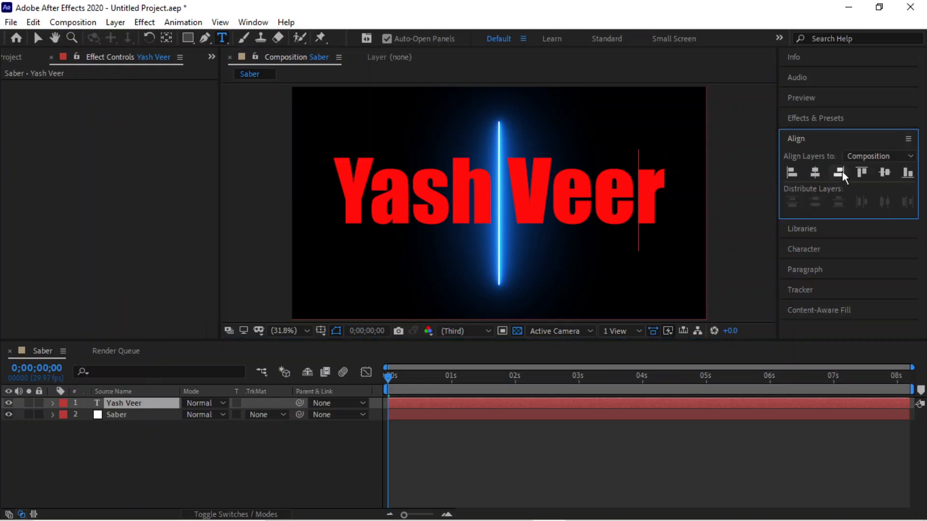
pyautogui.click(884, 172)
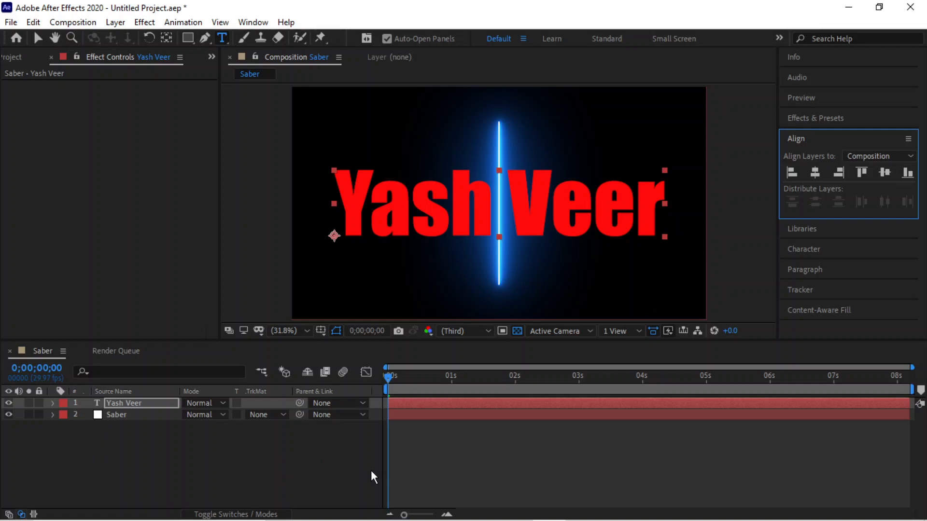
pyautogui.click(130, 404)
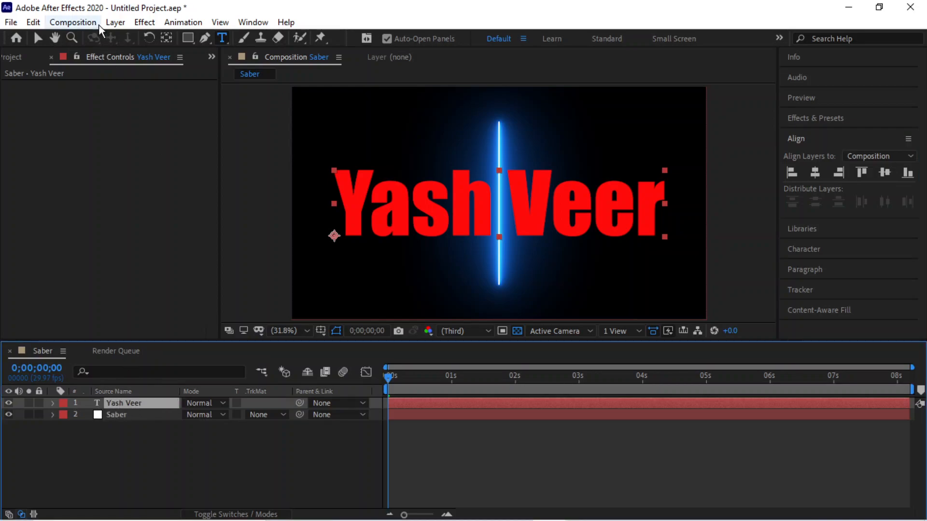
pyautogui.click(114, 22)
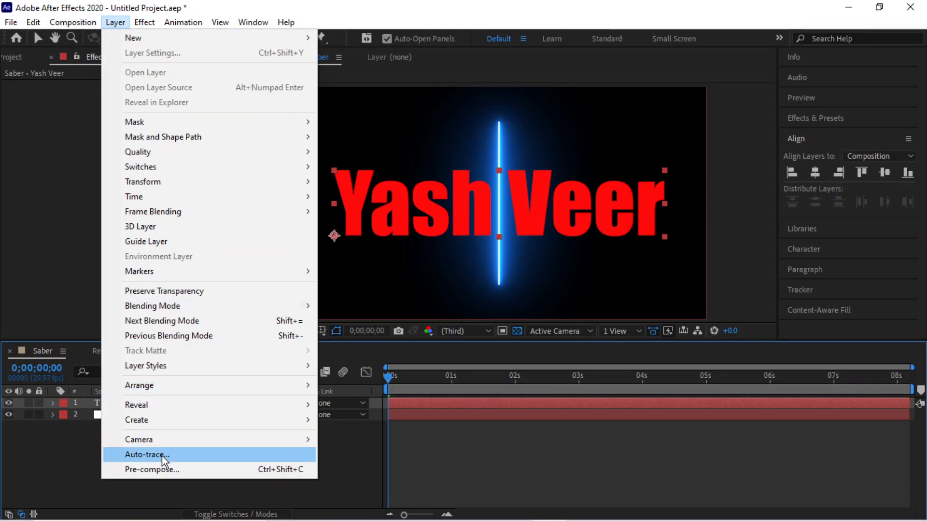
pyautogui.click(145, 455)
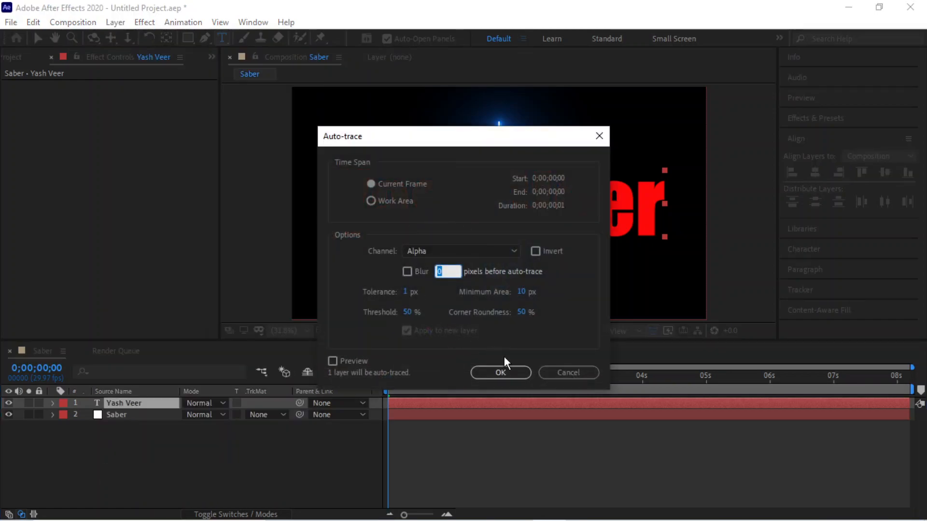
pyautogui.click(509, 373)
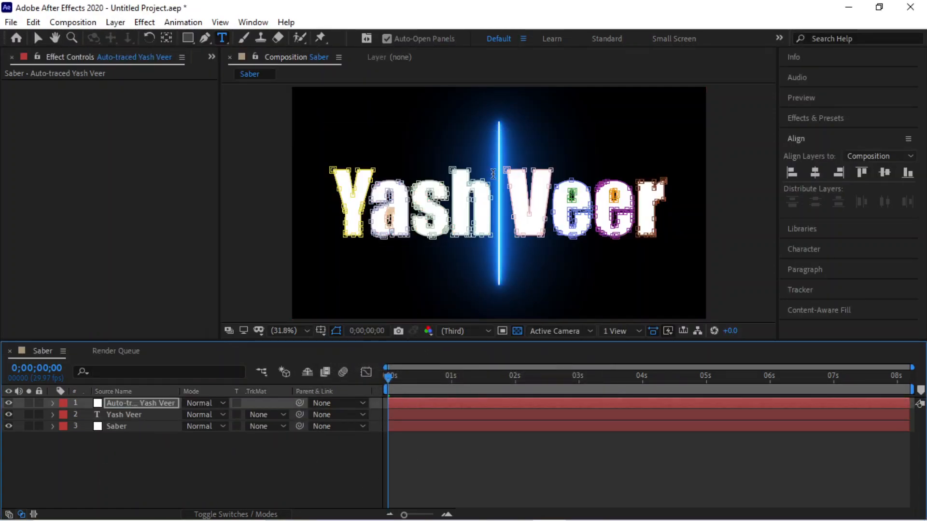
pyautogui.click(111, 415)
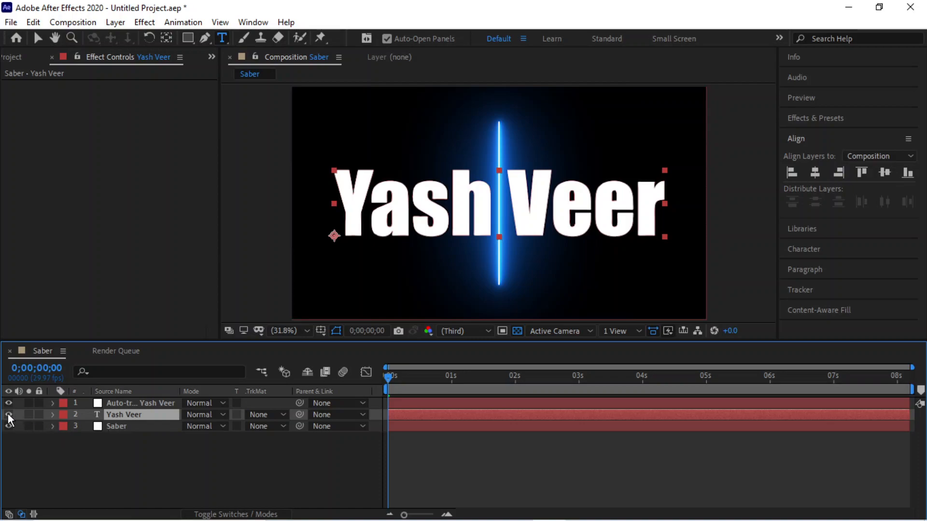
pyautogui.press('Delete')
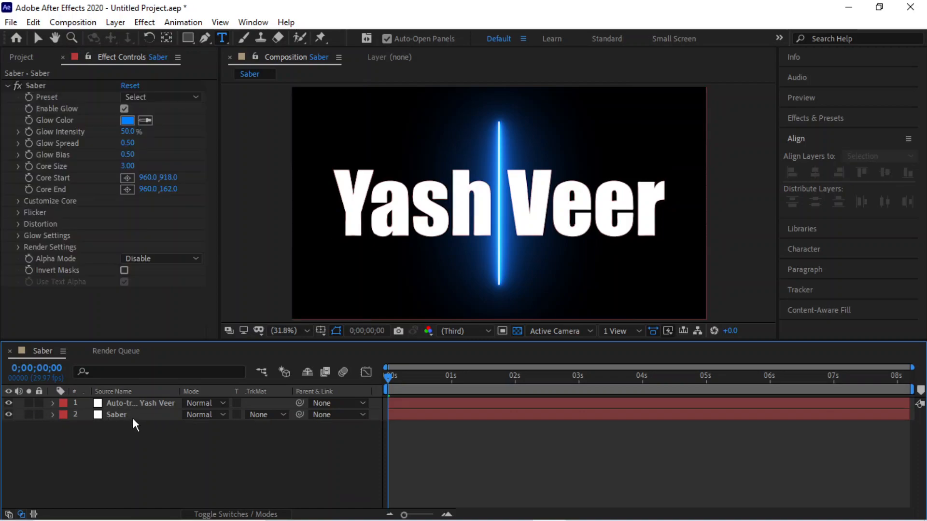
pyautogui.click(129, 405)
pyautogui.click(126, 415)
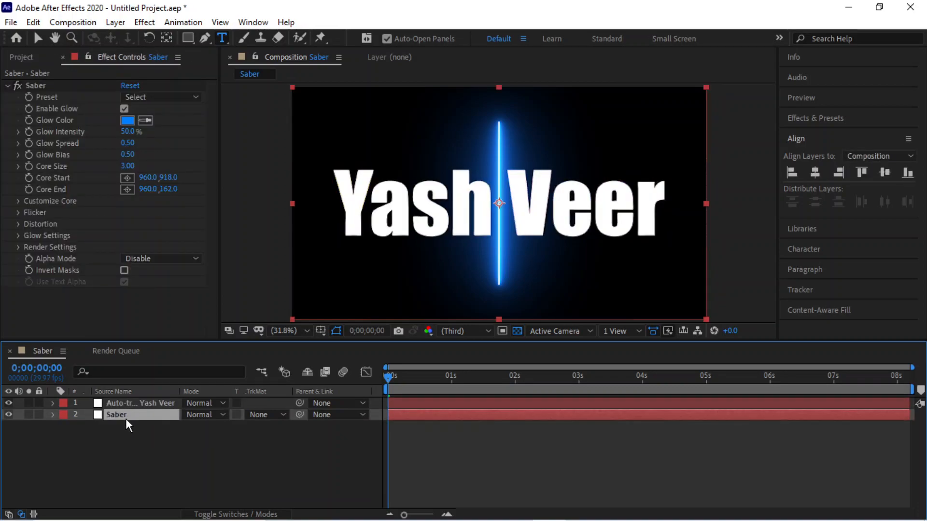
pyautogui.click(147, 406)
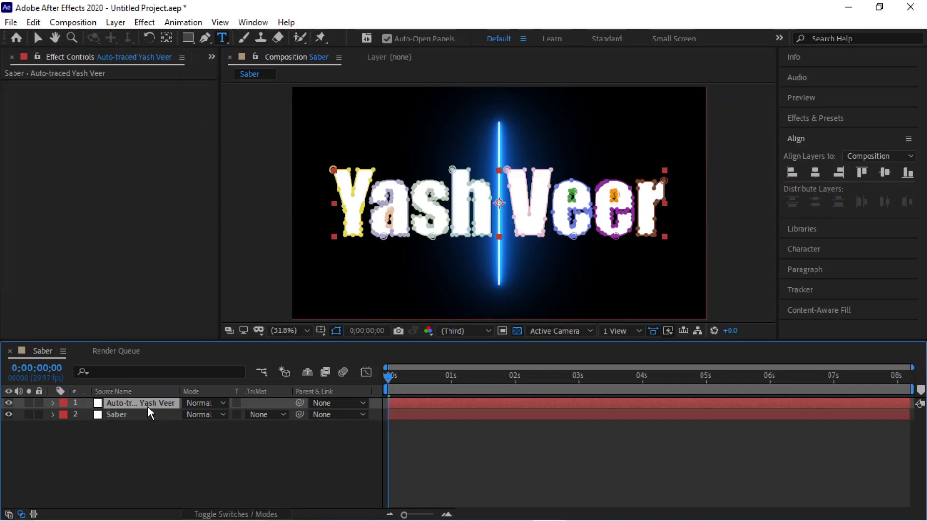
pyautogui.click(117, 421)
pyautogui.click(121, 417)
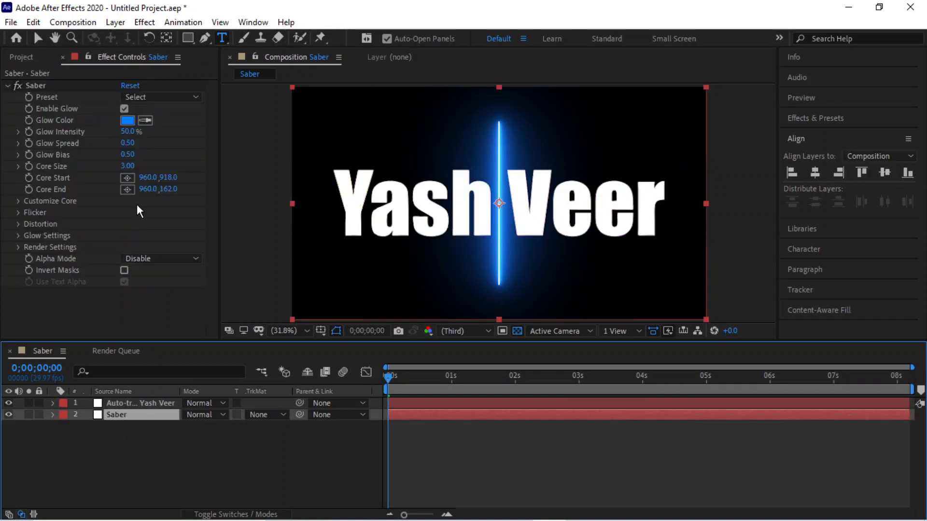
pyautogui.click(115, 405)
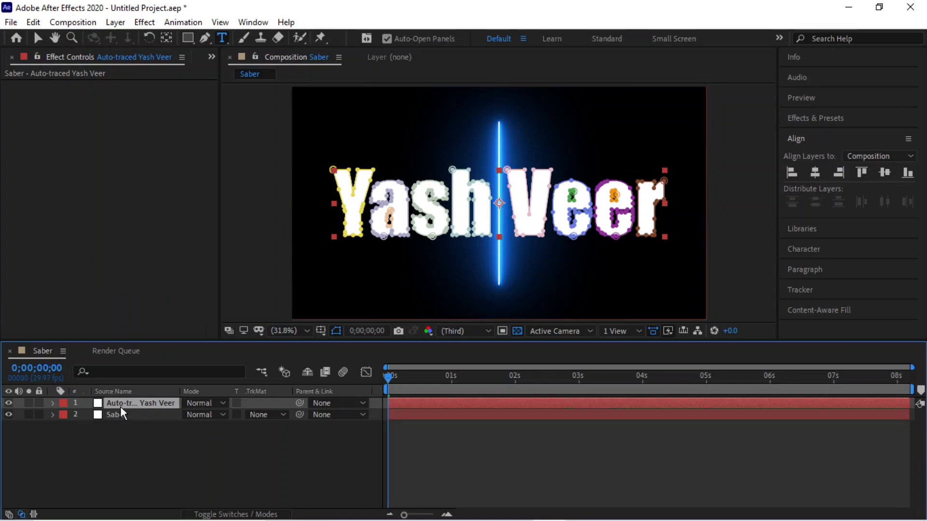
pyautogui.click(52, 403)
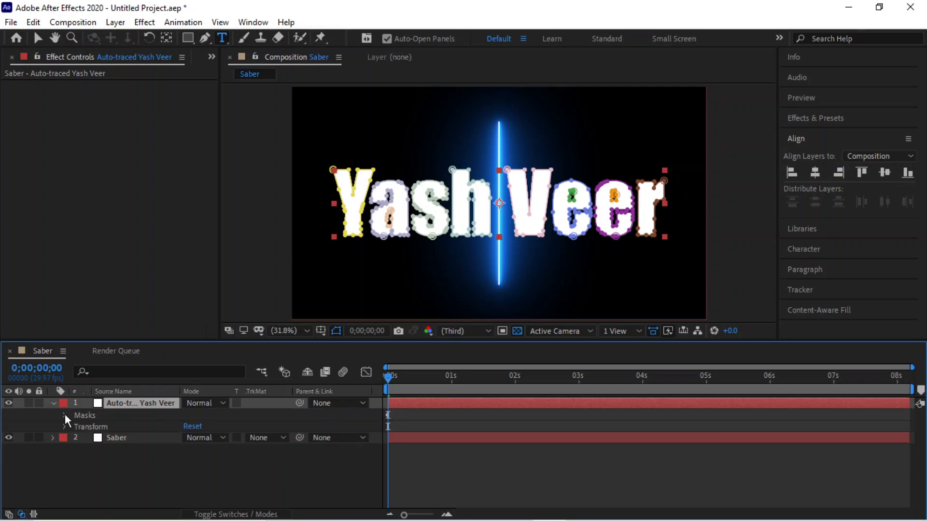
pyautogui.click(65, 415)
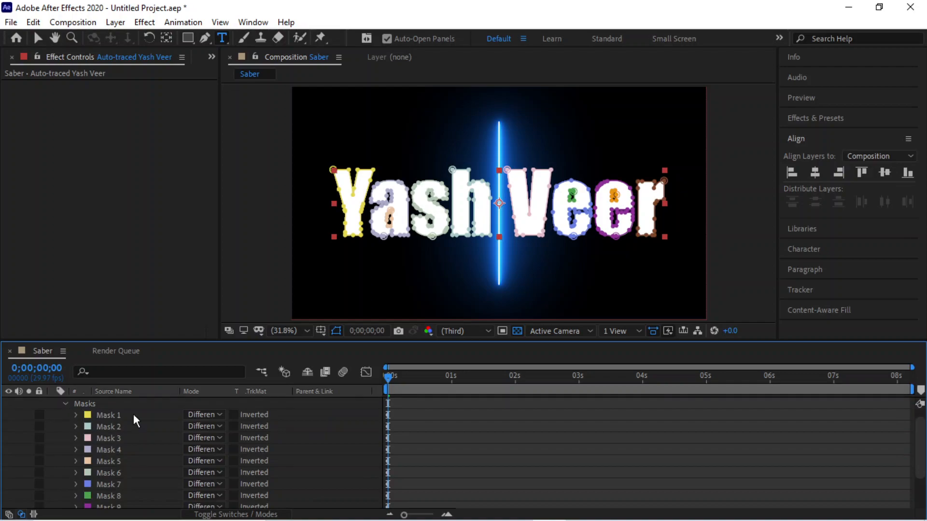
pyautogui.click(107, 418)
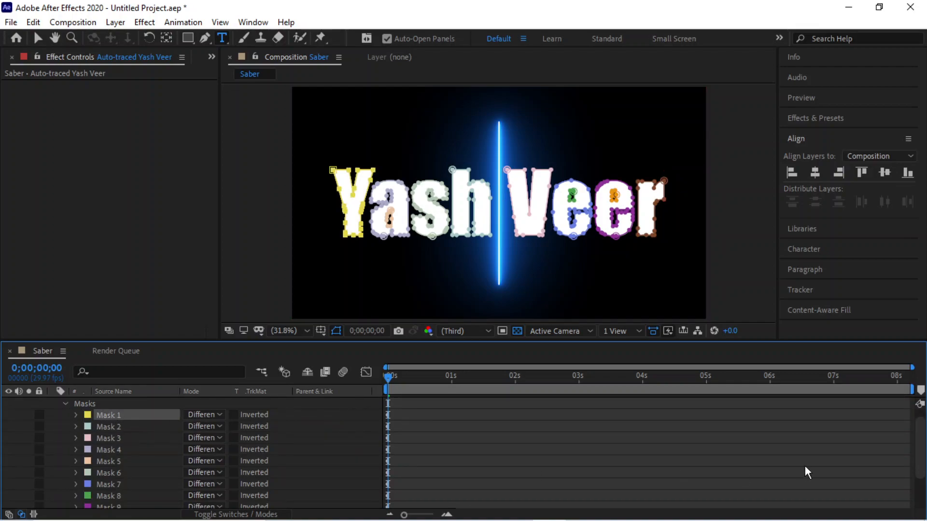
pyautogui.scroll(-3, 920, 454)
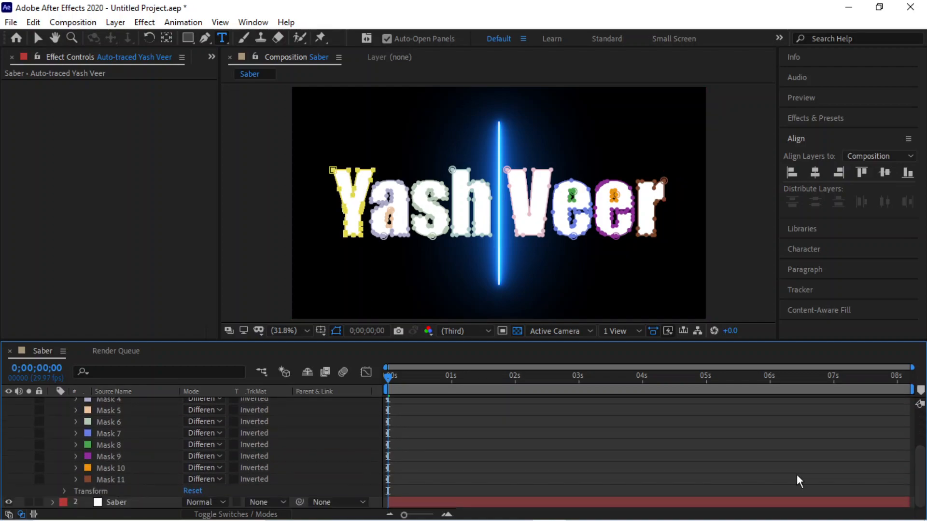
pyautogui.click(120, 479)
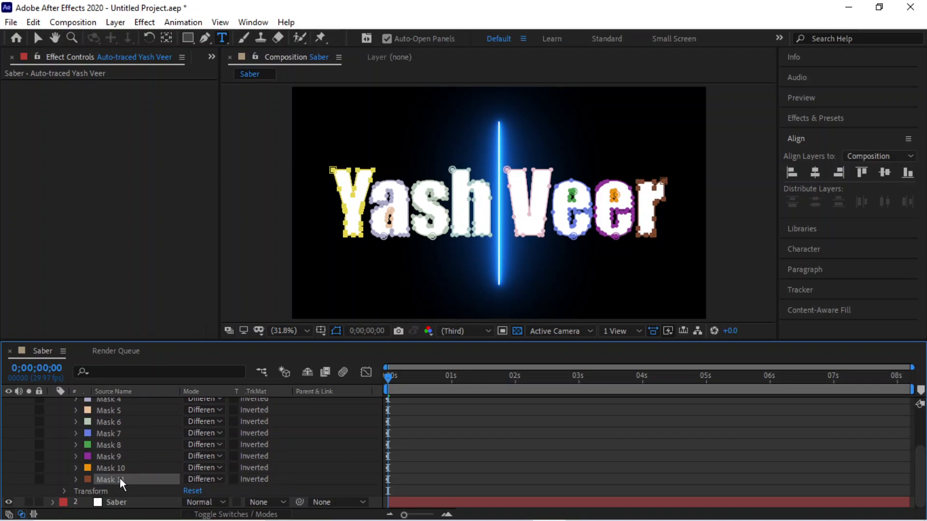
pyautogui.scroll(3, 916, 441)
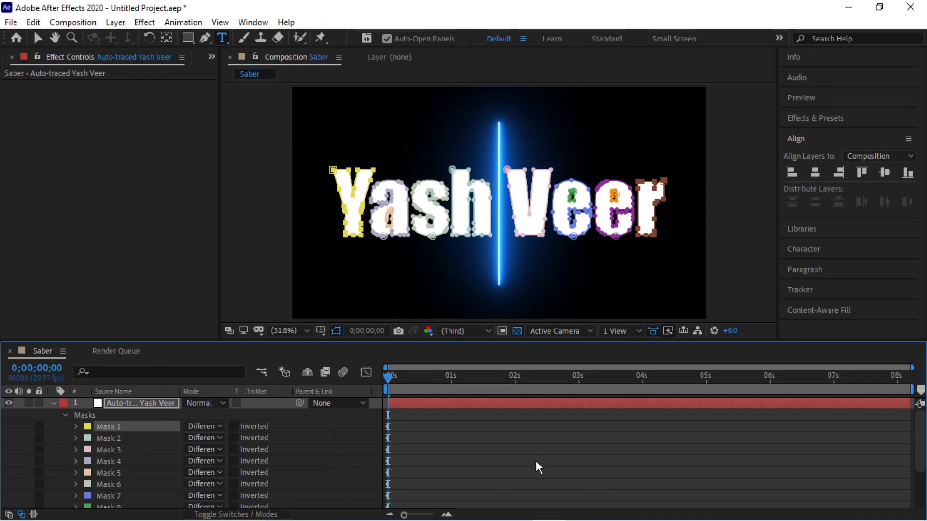
pyautogui.scroll(-3, 920, 425)
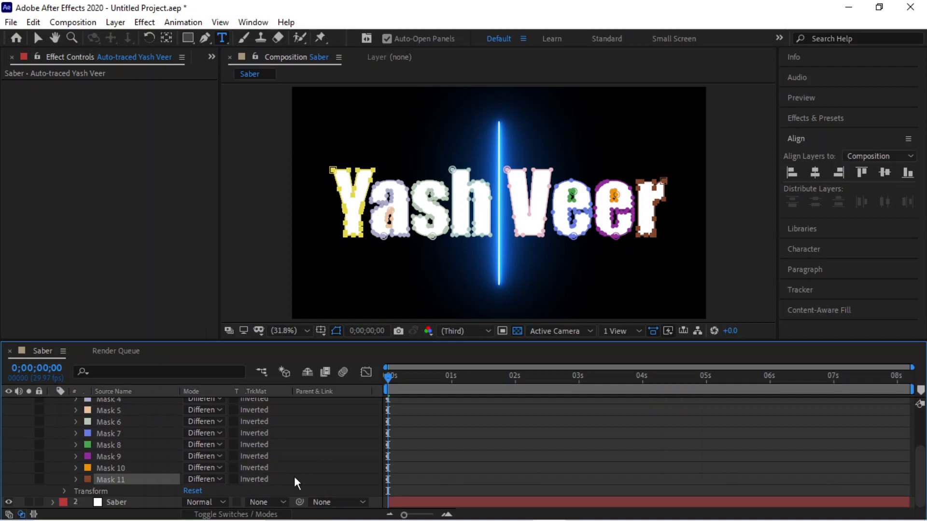
pyautogui.keyDown('shift'); pyautogui.click(129, 480); pyautogui.keyUp('shift')
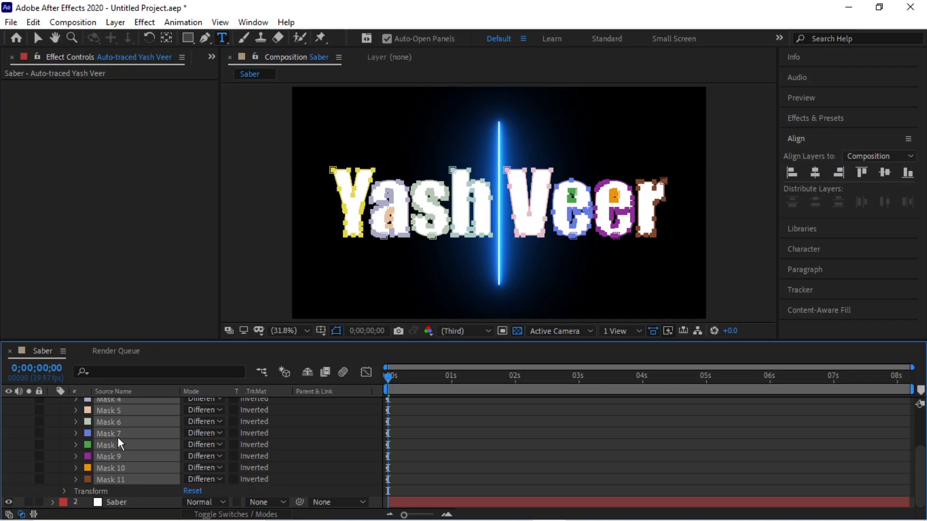
# Paste the copied letter masks onto the Saber layer and collapse the auto-traced layer.
pyautogui.click(128, 502)
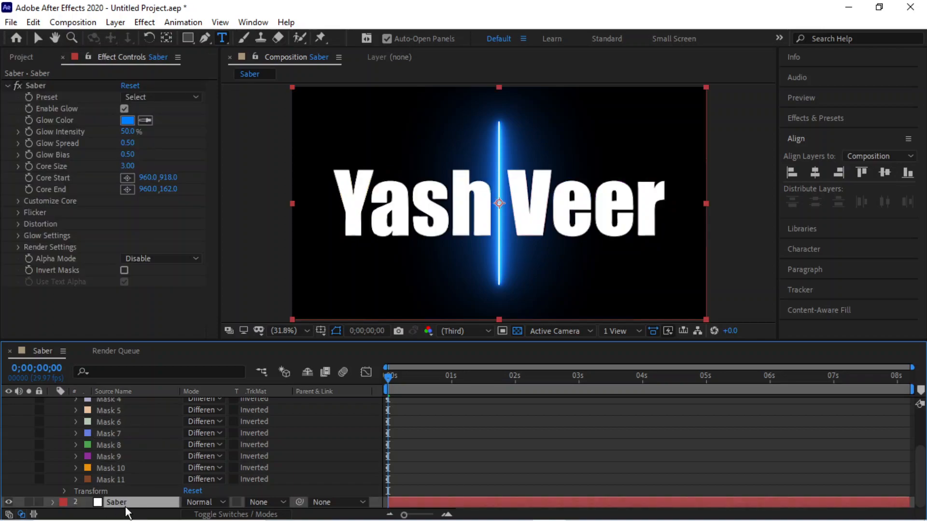
pyautogui.hotkey('ctrl', 'v')
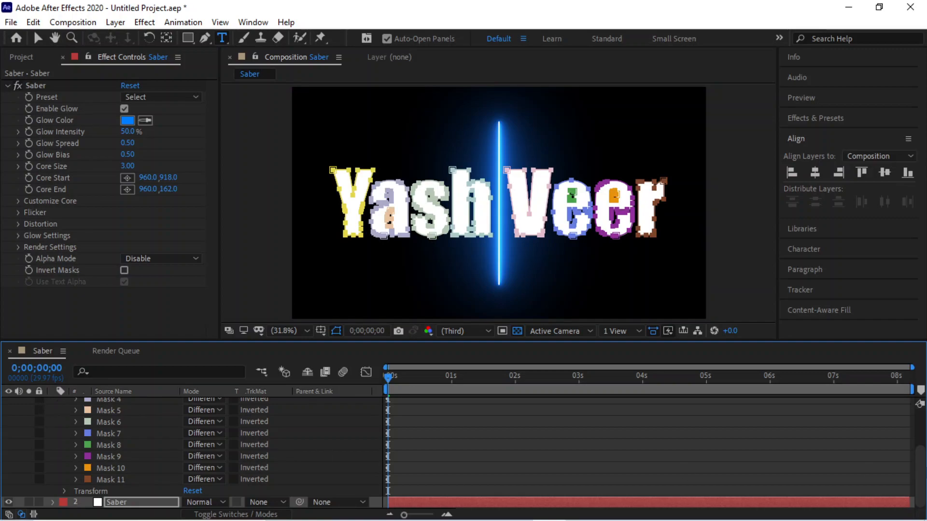
pyautogui.scroll(5, 73, 422)
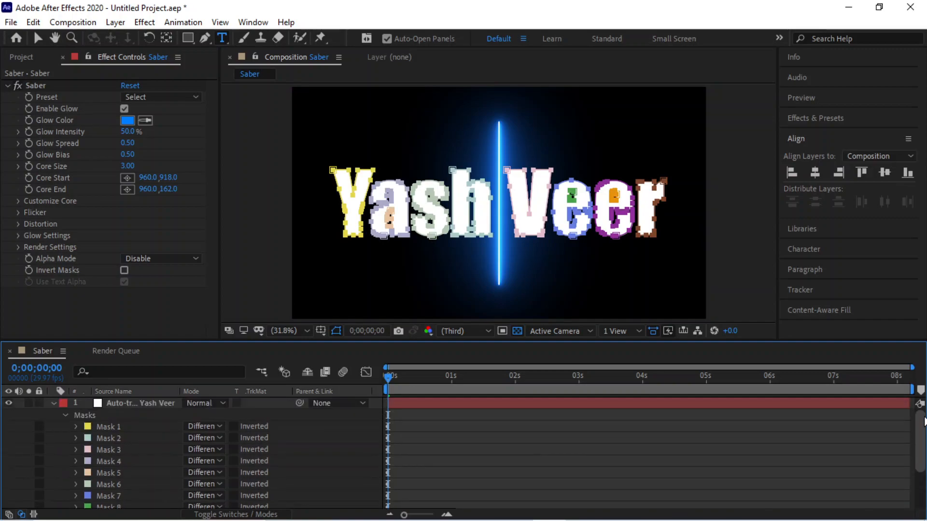
pyautogui.click(66, 416)
pyautogui.click(51, 403)
pyautogui.click(119, 416)
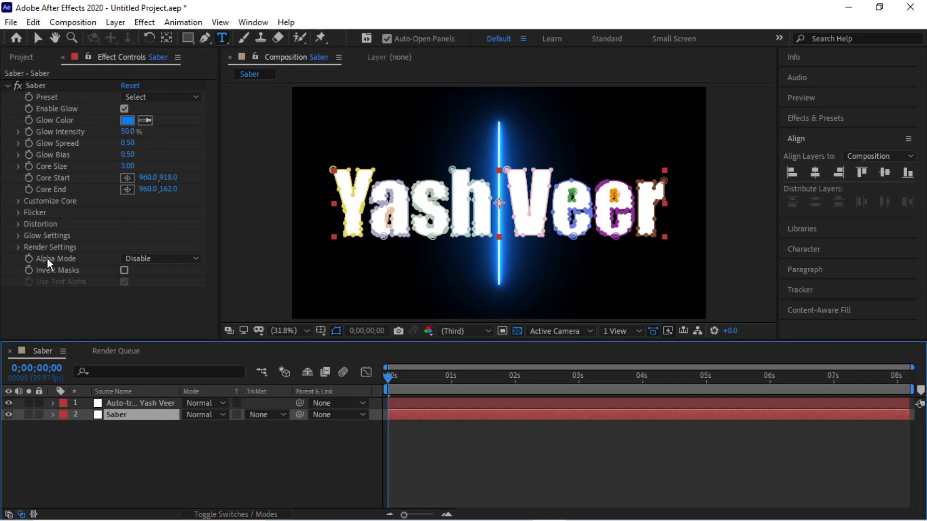
pyautogui.click(17, 248)
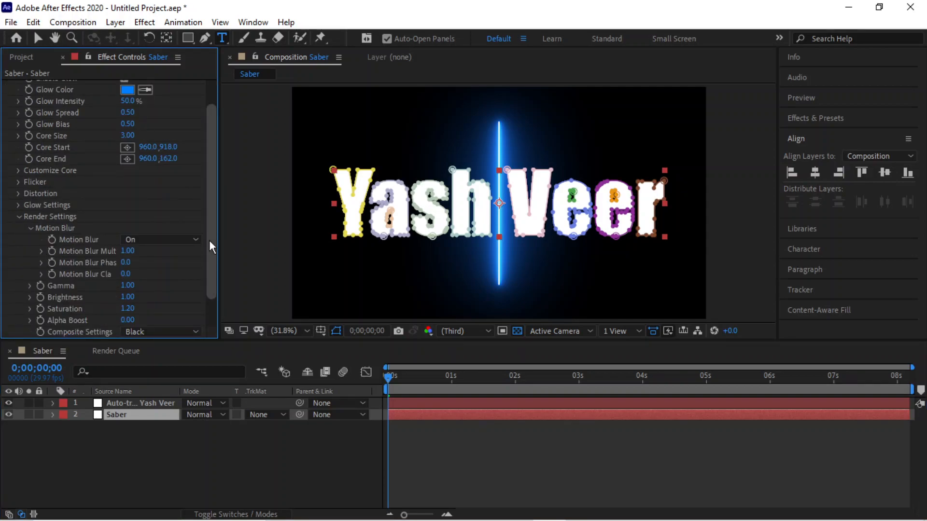
# Set the Saber effect's Composite Settings to Transparent, leaving Alpha Mode on Disable.
pyautogui.moveTo(209, 240); pyautogui.dragTo(207, 284)
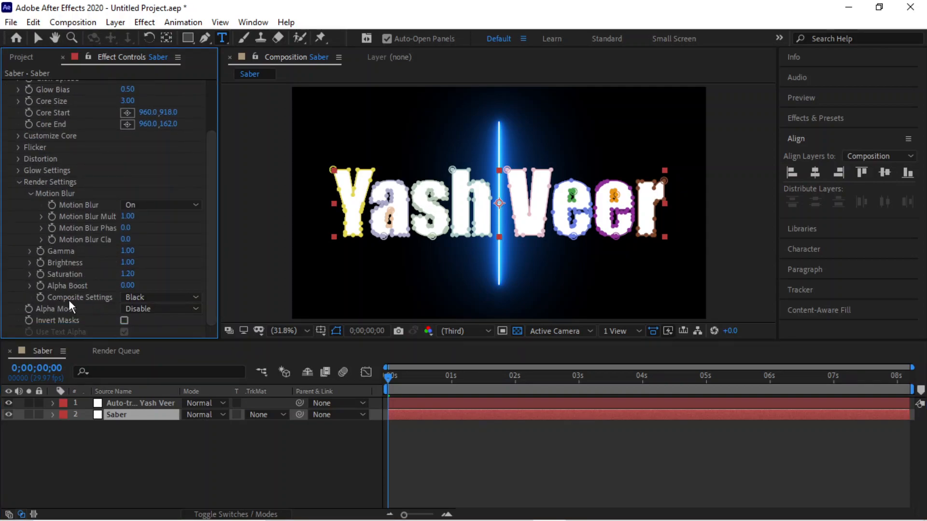
pyautogui.click(152, 297)
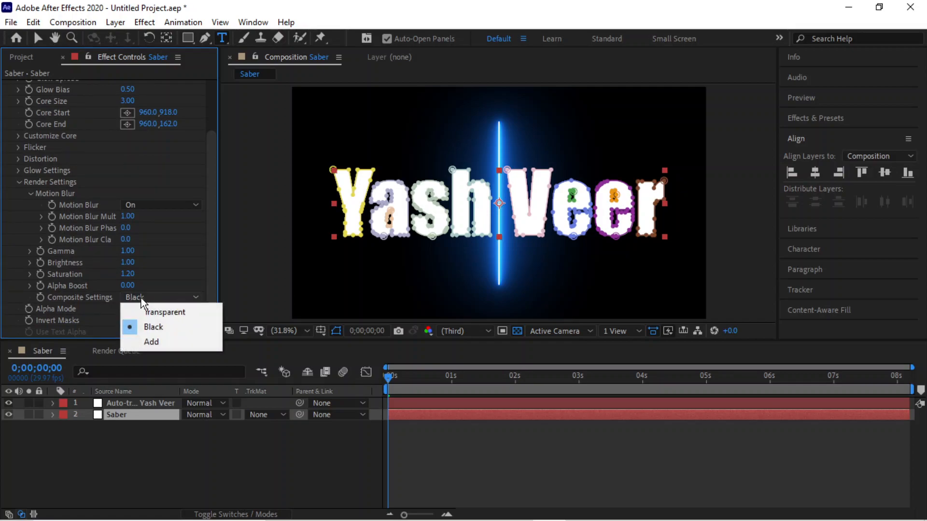
pyautogui.click(161, 312)
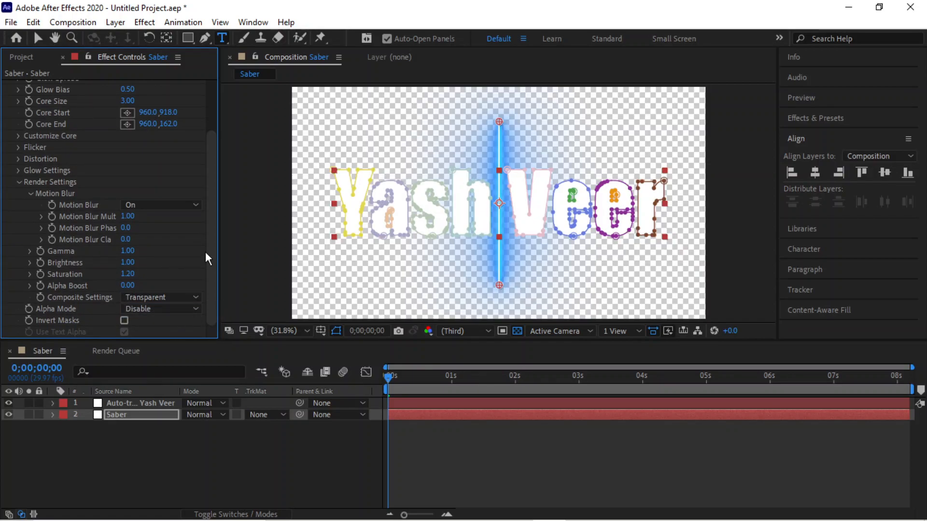
pyautogui.moveTo(212, 251); pyautogui.dragTo(210, 278)
pyautogui.click(153, 308)
pyautogui.click(216, 271)
pyautogui.moveTo(213, 259); pyautogui.dragTo(217, 216)
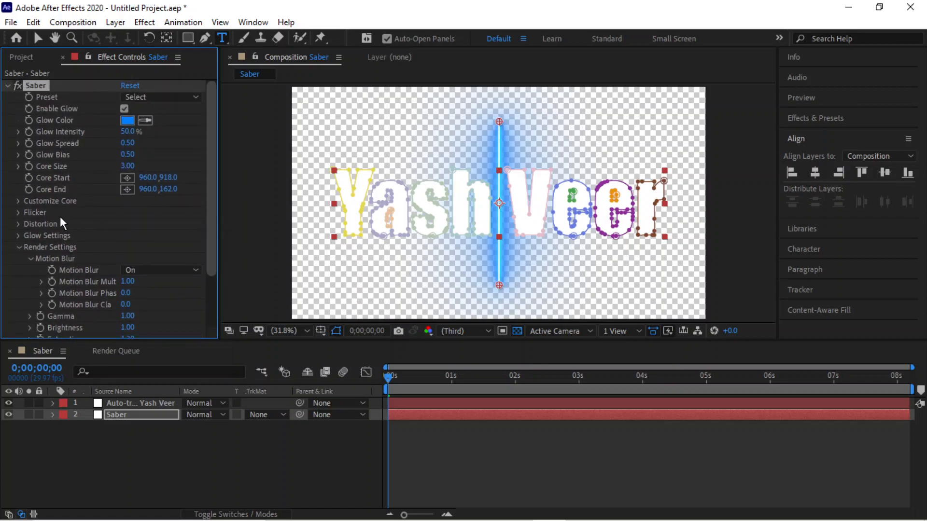
# Set Saber's Core Type to Layer Masks so the glow traces the letter outlines.
pyautogui.click(17, 201)
pyautogui.click(145, 193)
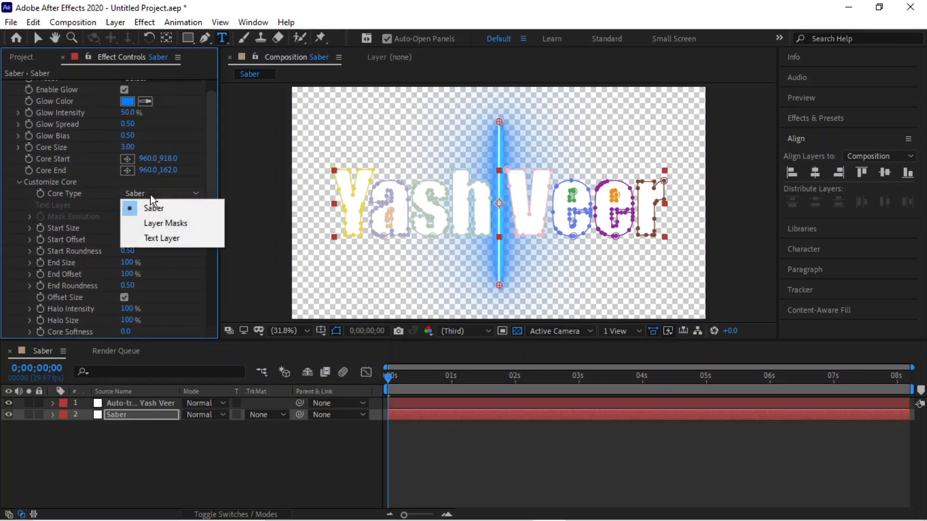
pyautogui.click(153, 225)
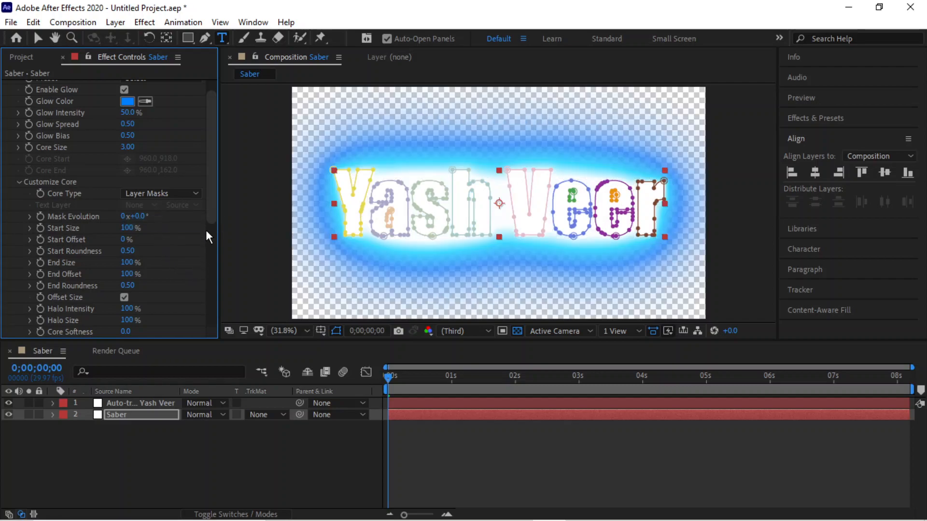
pyautogui.moveTo(210, 207); pyautogui.dragTo(218, 179)
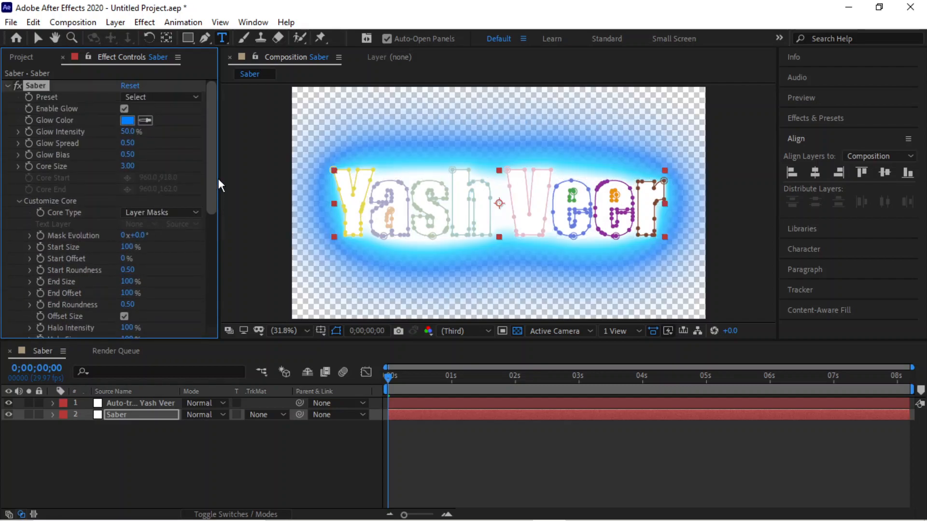
# Turn off the transparency grid to preview the composition over black.
pyautogui.click(516, 331)
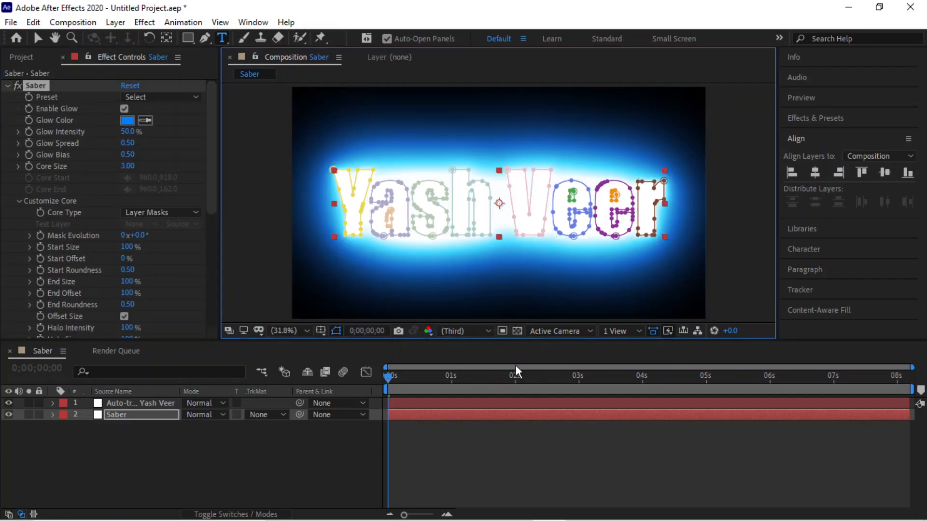
pyautogui.click(517, 333)
pyautogui.click(517, 332)
# Apply the Burning Saber preset and preview it.
pyautogui.click(172, 99)
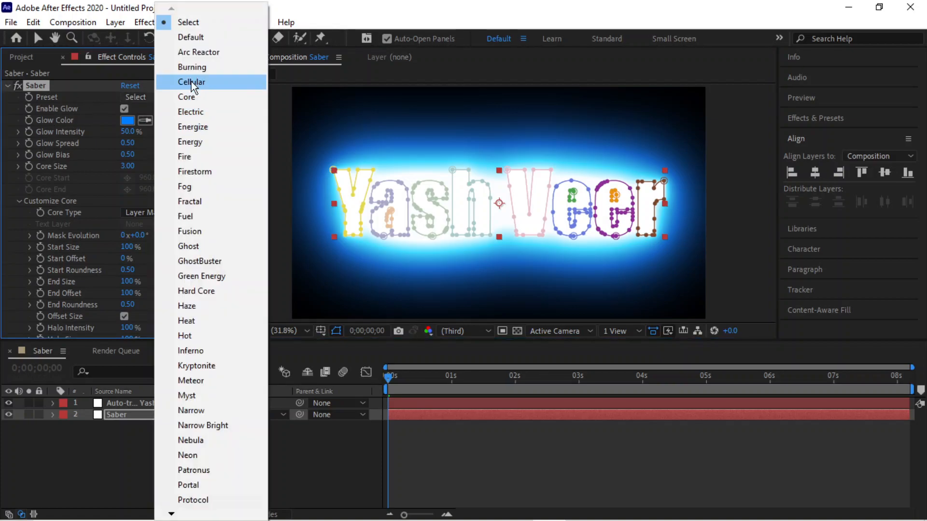
pyautogui.click(197, 67)
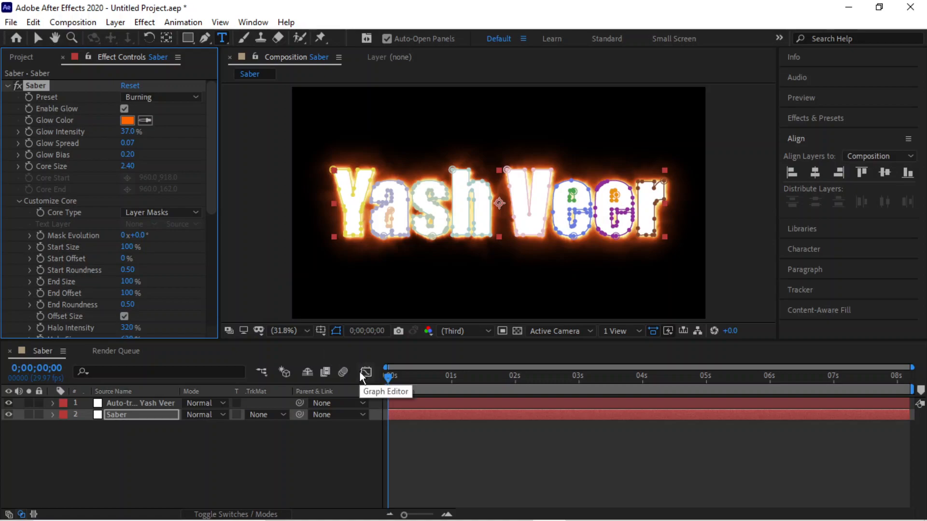
pyautogui.press('space')
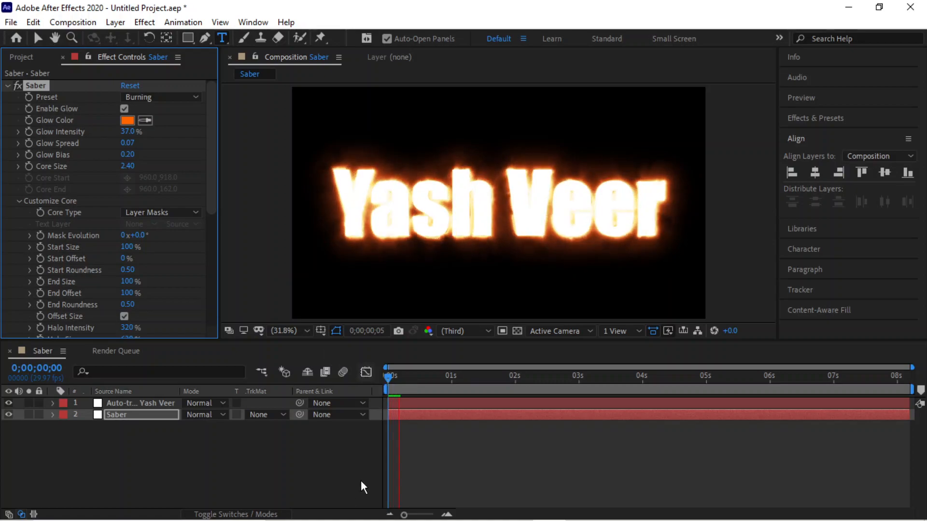
pyautogui.press('space')
pyautogui.moveTo(402, 380); pyautogui.dragTo(334, 378)
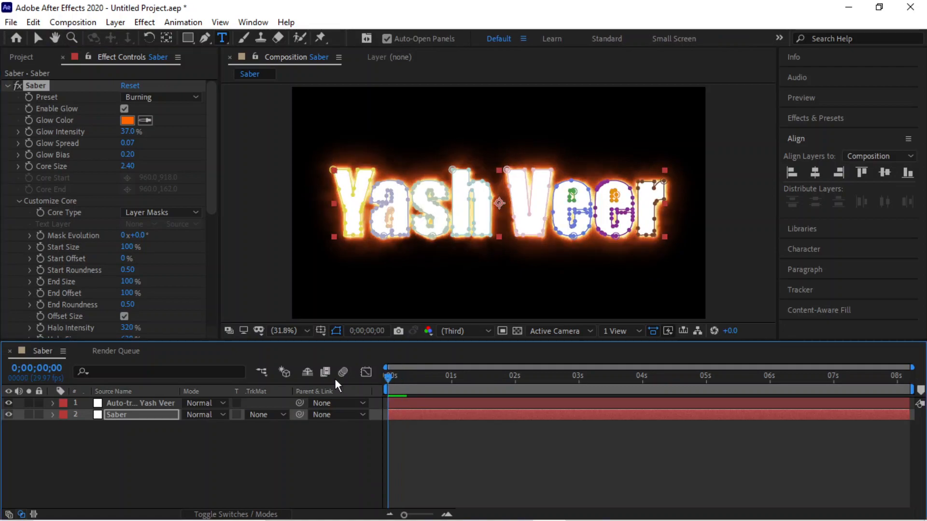
# Try the Fire preset, then switch to Electric and preview the blue glow.
pyautogui.click(143, 99)
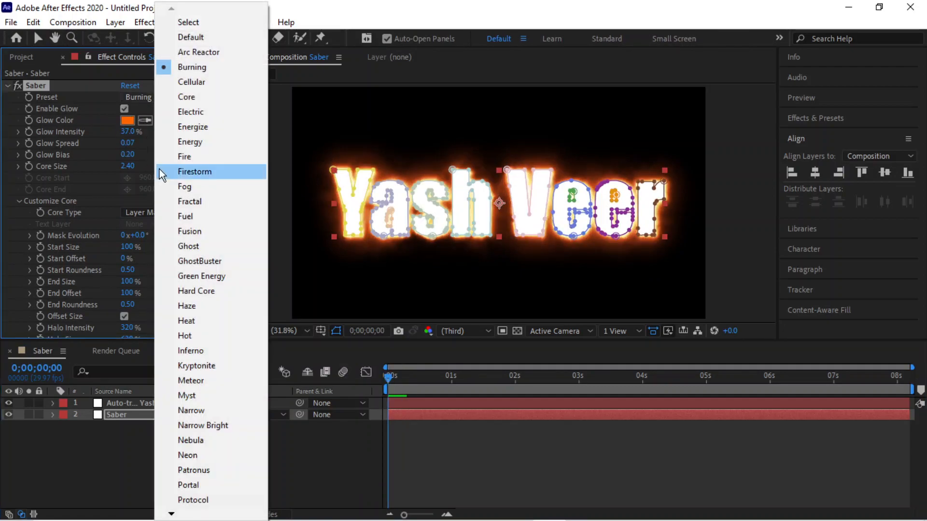
pyautogui.click(183, 155)
pyautogui.click(143, 102)
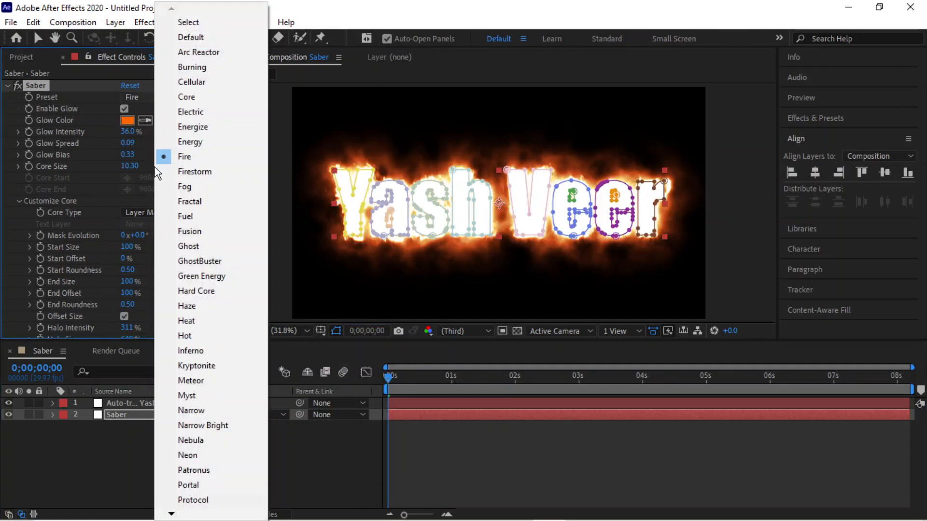
pyautogui.click(189, 110)
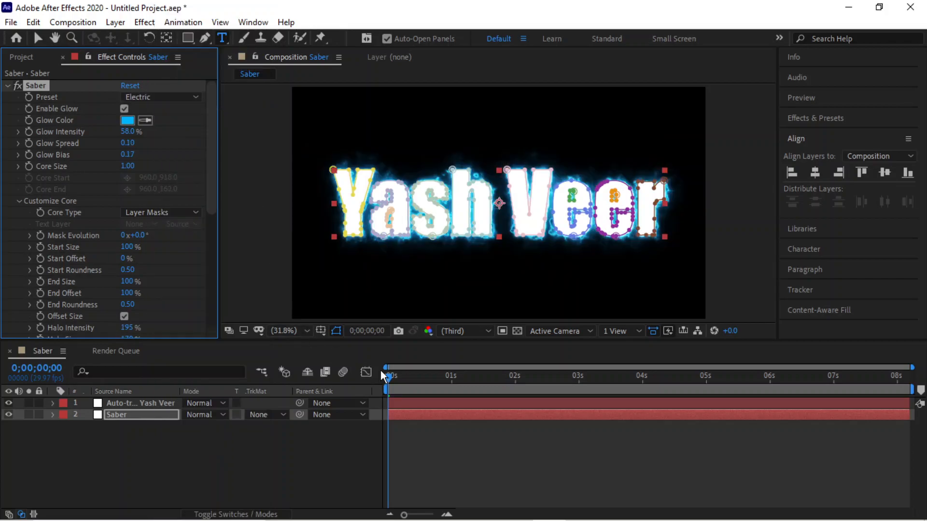
pyautogui.click(470, 460)
pyautogui.press('space')
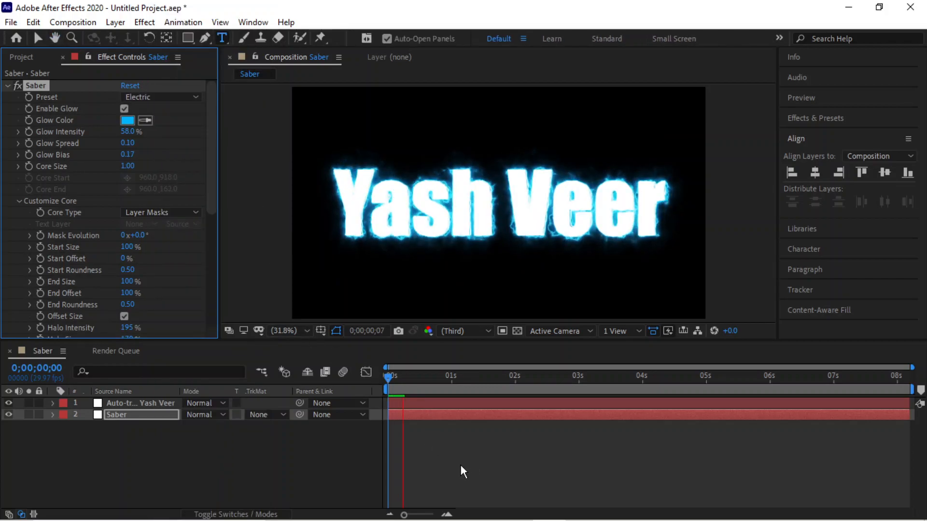
pyautogui.click(426, 407)
pyautogui.click(430, 375)
pyautogui.press('Home')
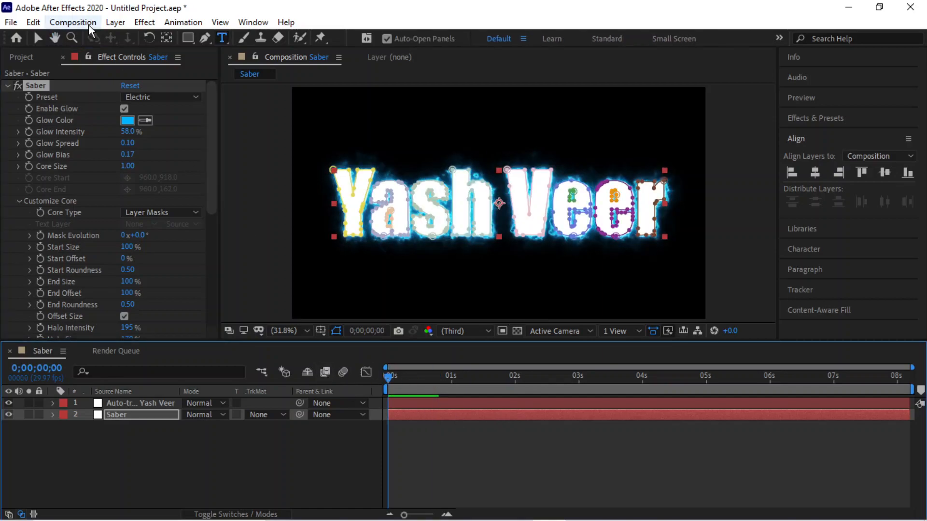
# Preview the Kryptonite preset, then settle on the green GhostBuster preset.
pyautogui.click(153, 97)
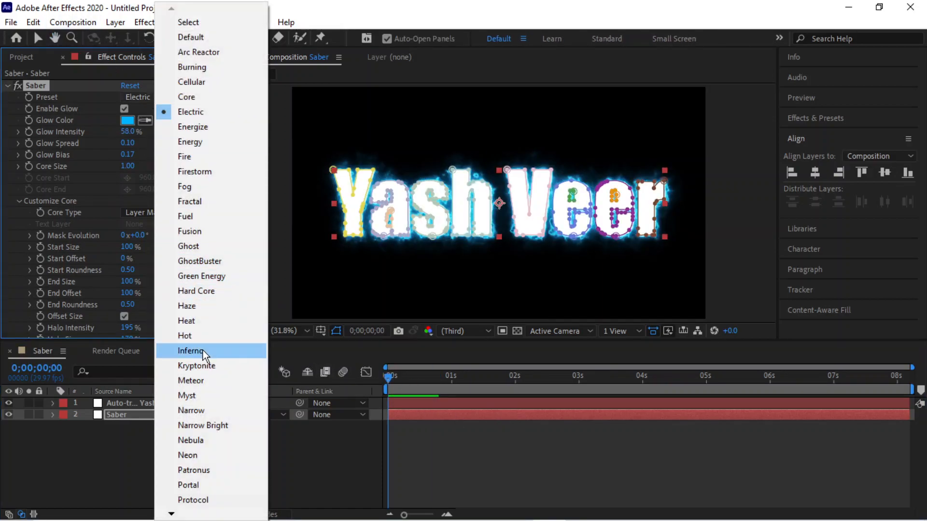
pyautogui.click(207, 366)
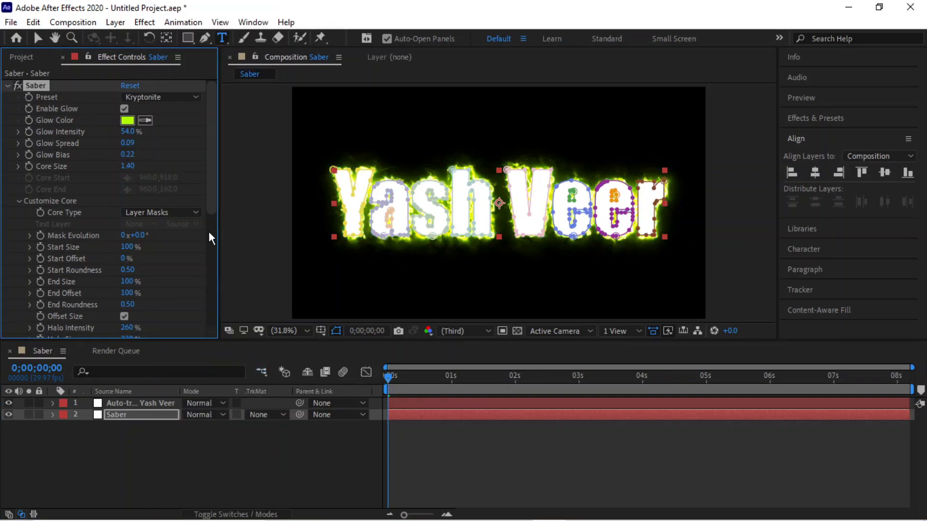
pyautogui.press('space')
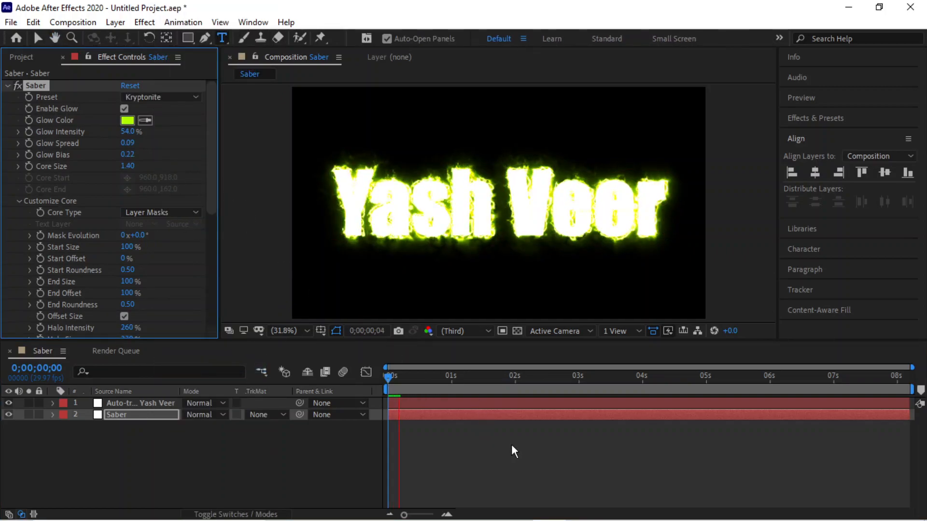
pyautogui.press('space')
pyautogui.click(145, 97)
pyautogui.click(205, 263)
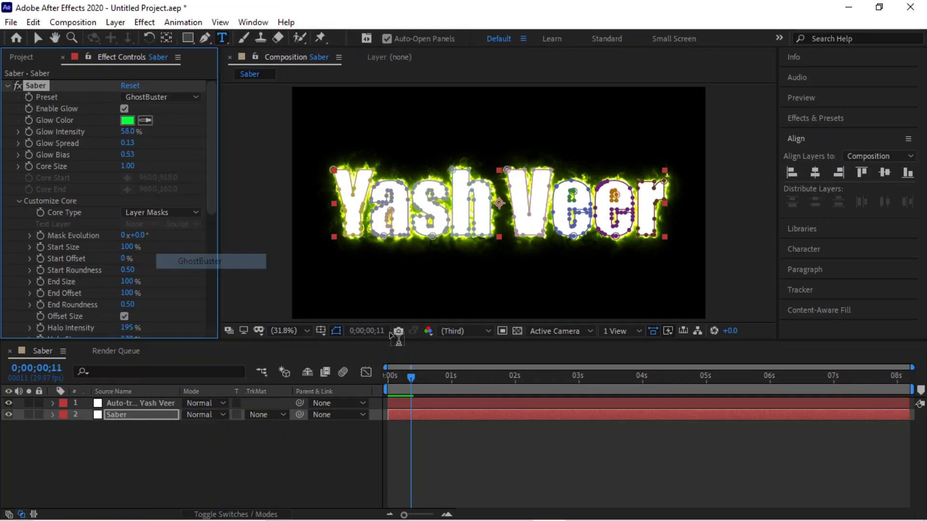
pyautogui.press('space')
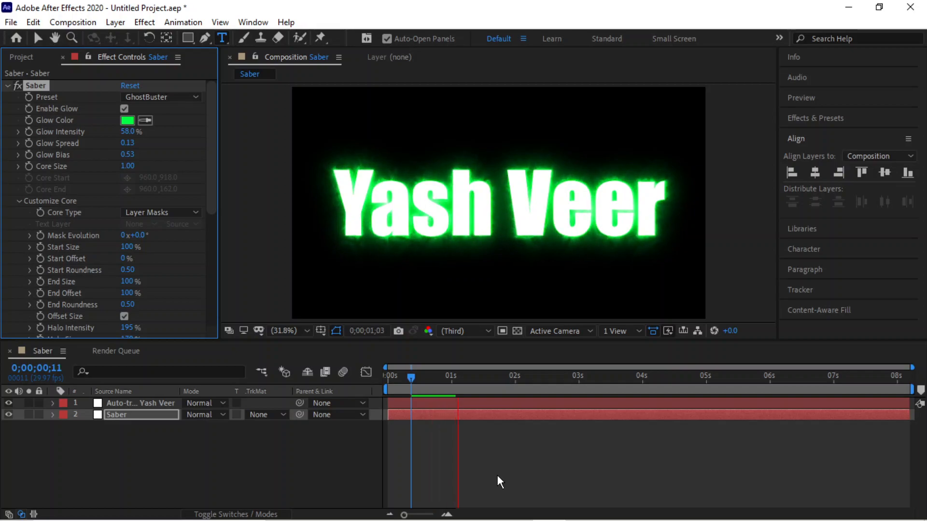
pyautogui.press('space')
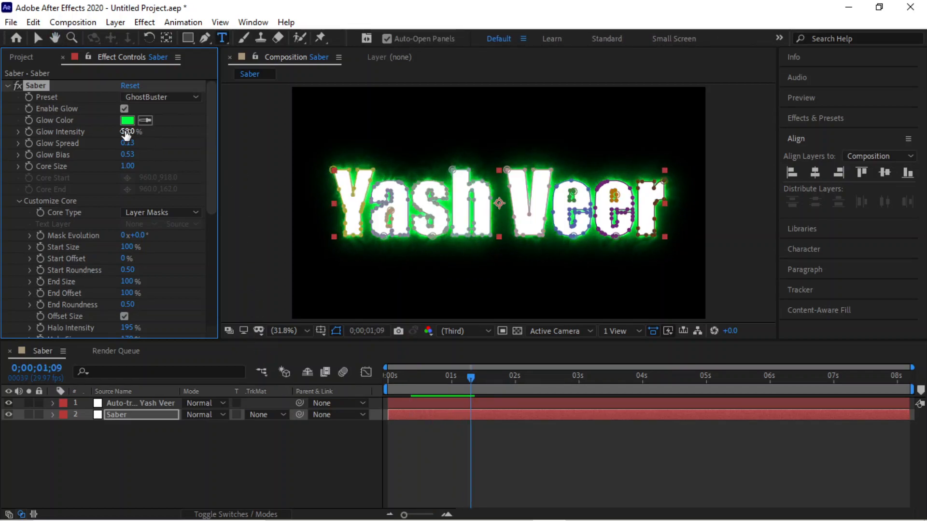
# Set Glow Intensity to 65% and Glow Spread to 0.19, tweak Glow Bias, and return Core Size to 1.00, previewing from frame 0.
pyautogui.moveTo(118, 132)
pyautogui.mouseDown()
pyautogui.moveTo(136, 136)
pyautogui.moveTo(130, 142)
pyautogui.mouseUp()
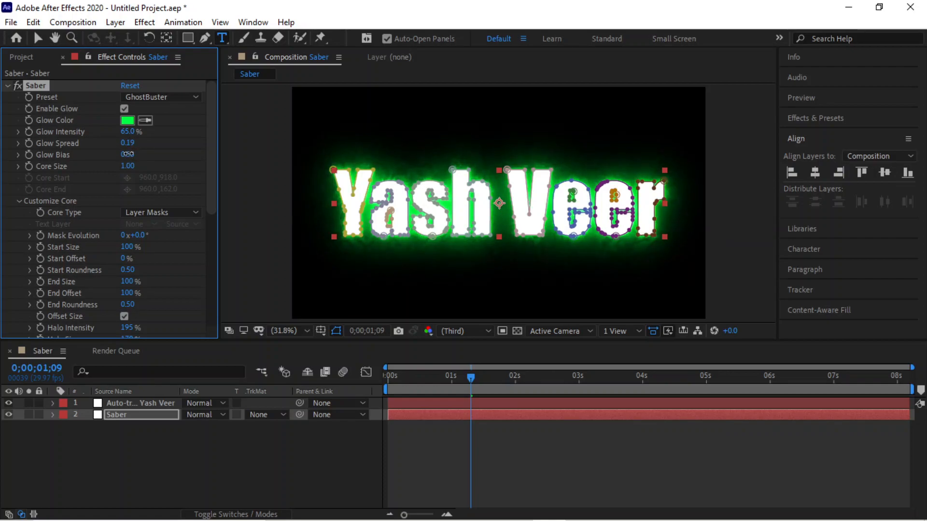
pyautogui.moveTo(122, 154); pyautogui.dragTo(127, 154)
pyautogui.moveTo(132, 165); pyautogui.dragTo(138, 166)
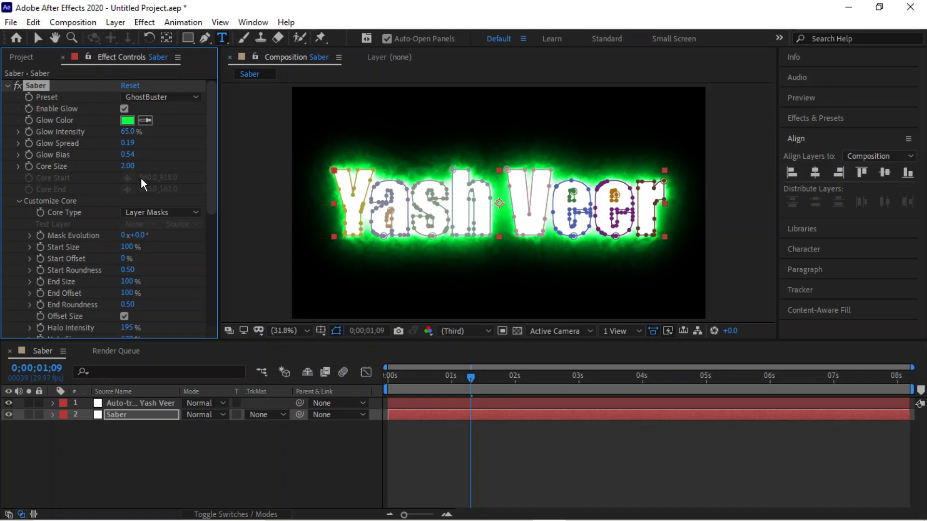
pyautogui.moveTo(472, 378); pyautogui.dragTo(330, 363)
pyautogui.press('space')
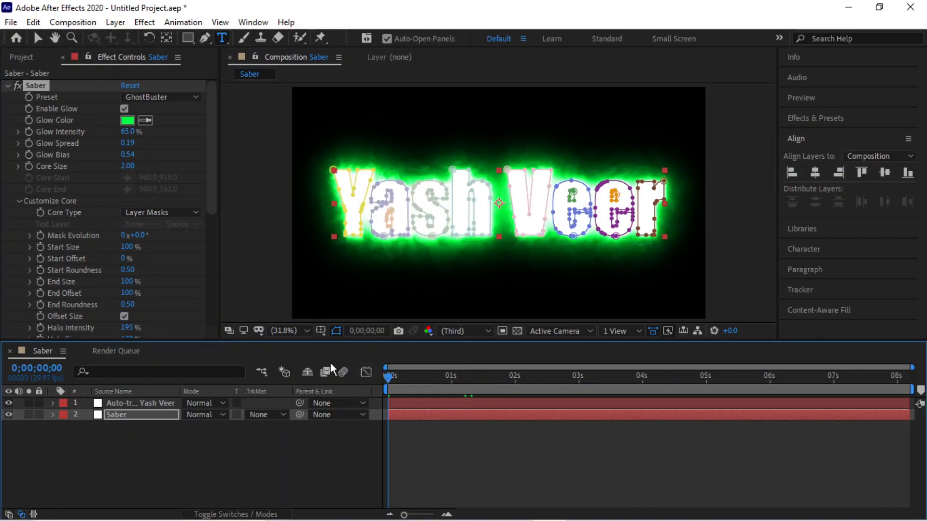
pyautogui.moveTo(133, 166)
pyautogui.mouseDown()
pyautogui.moveTo(115, 163)
pyautogui.moveTo(145, 165)
pyautogui.mouseUp()
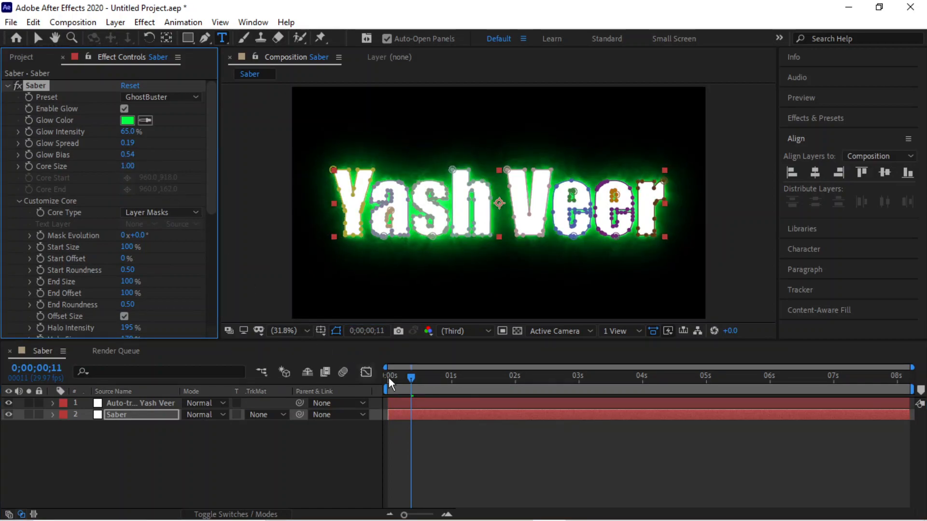
pyautogui.moveTo(410, 378); pyautogui.dragTo(344, 373)
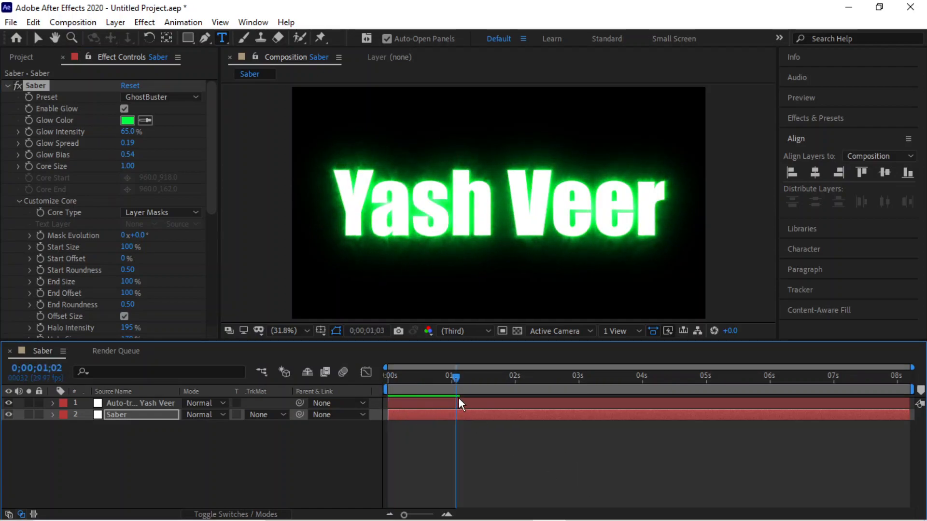
pyautogui.press('space')
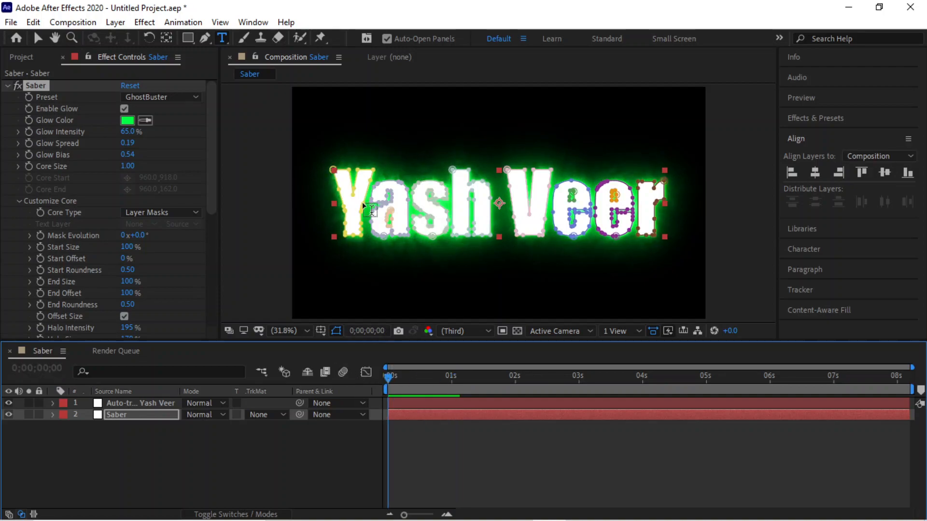
# Change the Saber Glow Color from green to red (FF0024).
pyautogui.click(127, 120)
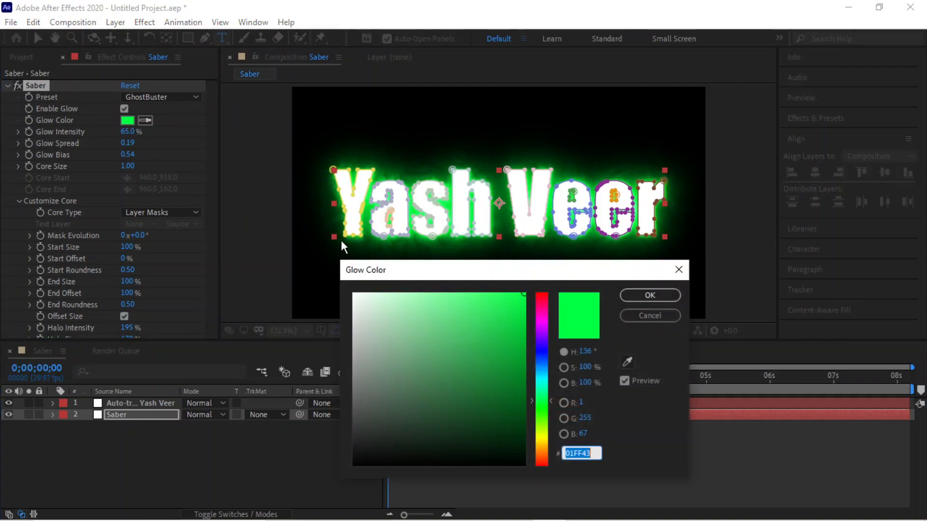
pyautogui.click(540, 365)
pyautogui.moveTo(463, 359); pyautogui.dragTo(530, 283)
pyautogui.click(541, 297)
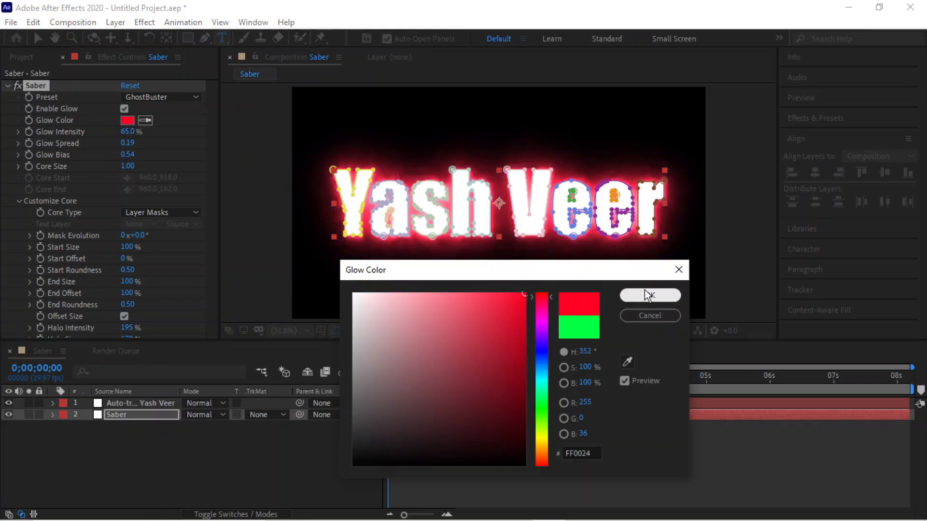
pyautogui.click(641, 295)
pyautogui.click(159, 97)
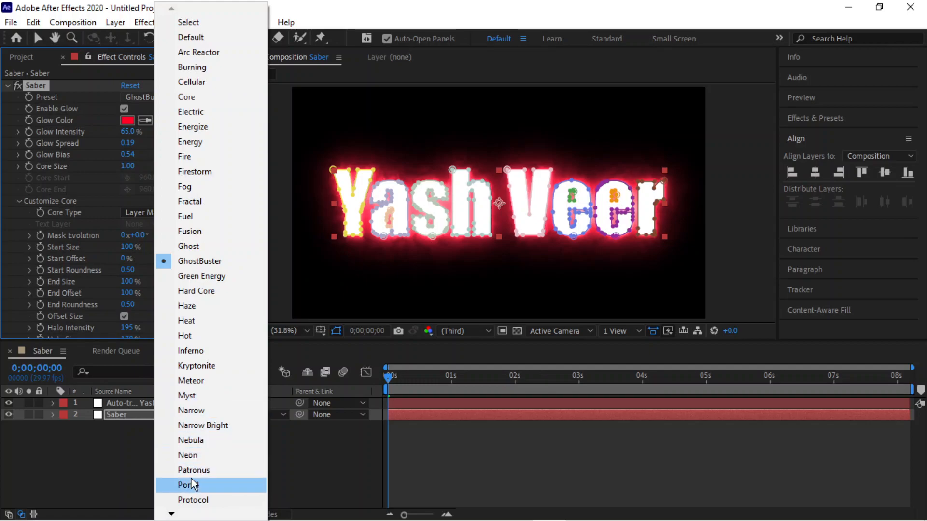
pyautogui.click(196, 456)
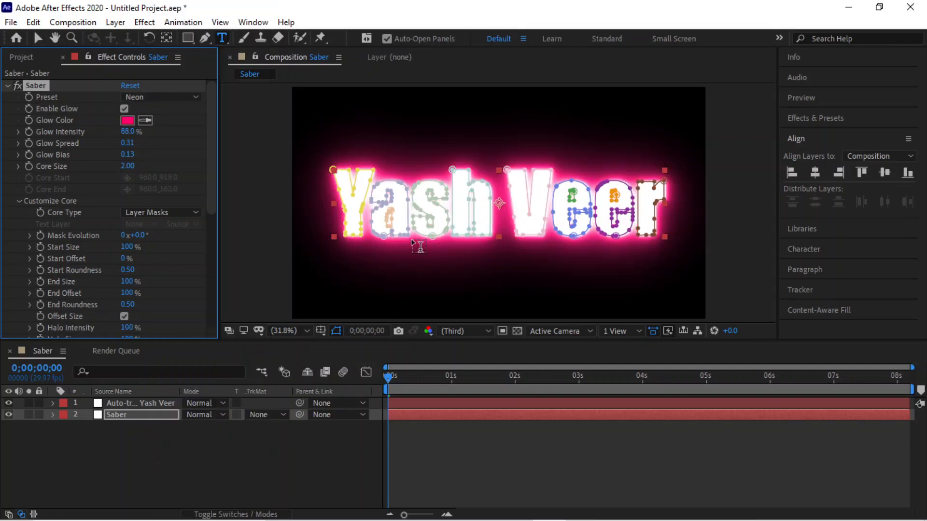
pyautogui.click(390, 375)
pyautogui.press('space')
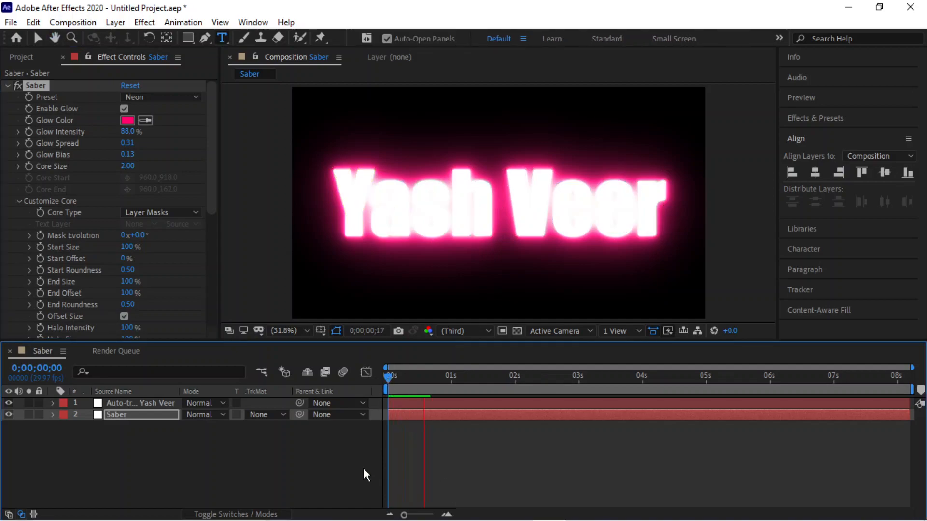
pyautogui.click(141, 405)
pyautogui.click(137, 415)
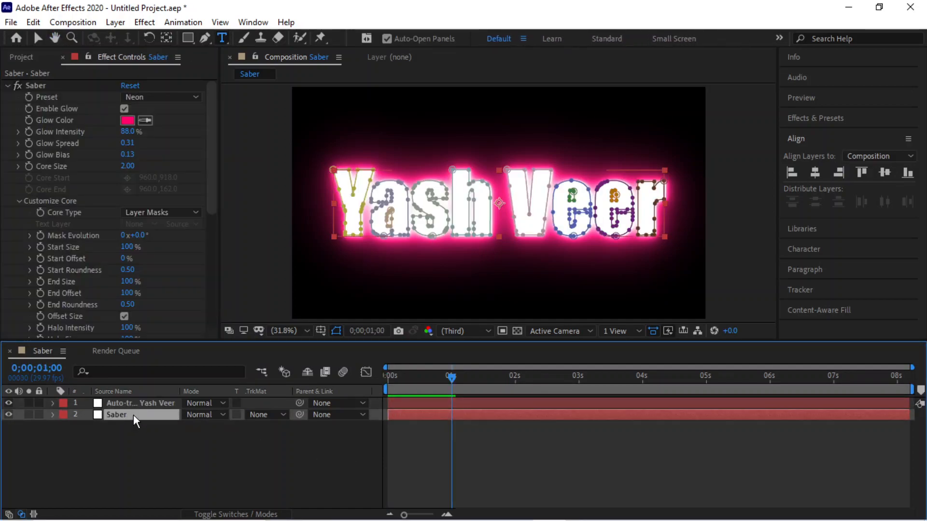
pyautogui.moveTo(210, 129); pyautogui.dragTo(209, 94)
pyautogui.moveTo(212, 179); pyautogui.dragTo(223, 155)
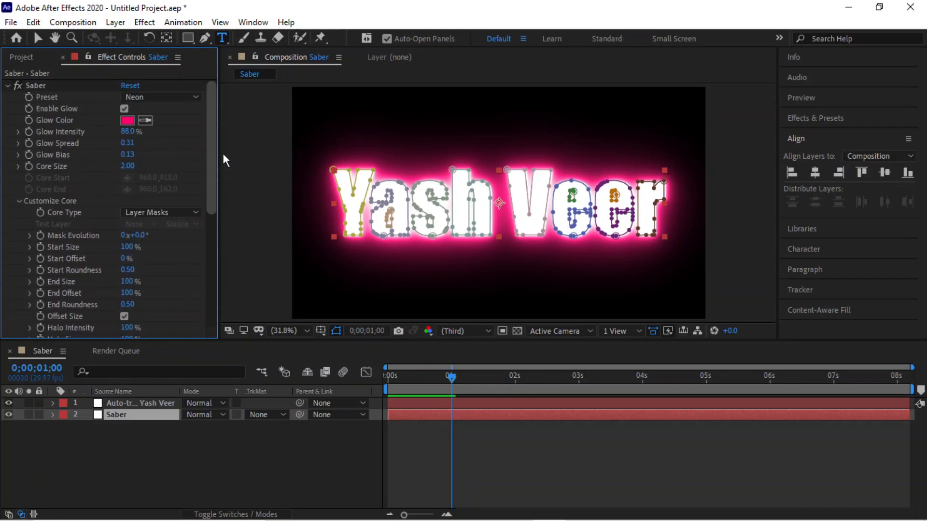
# Try the Energize and GhostBuster Saber presets, then settle on Electric.
pyautogui.click(168, 212)
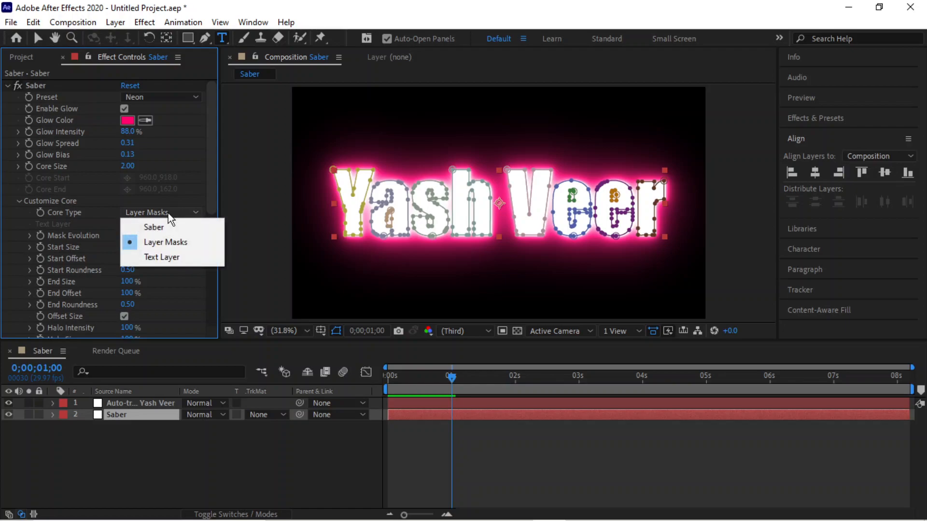
pyautogui.click(214, 177)
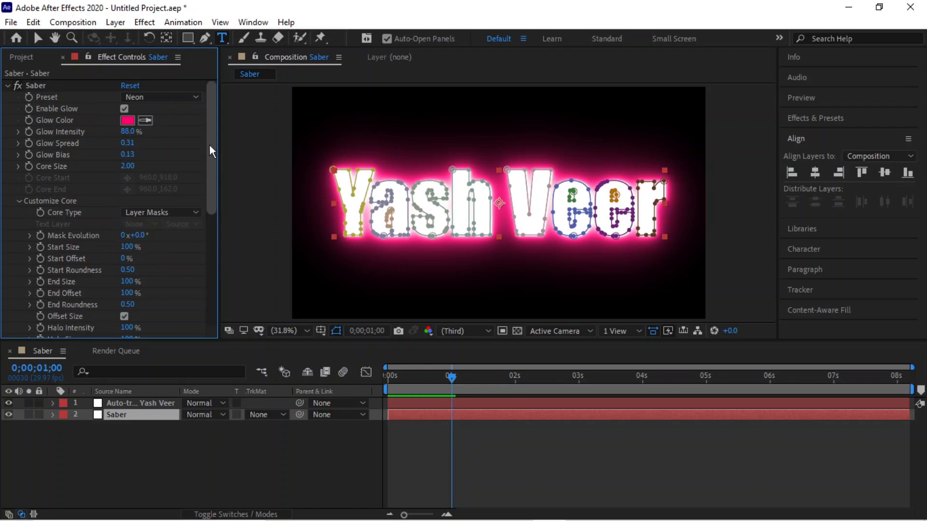
pyautogui.click(148, 98)
pyautogui.click(186, 128)
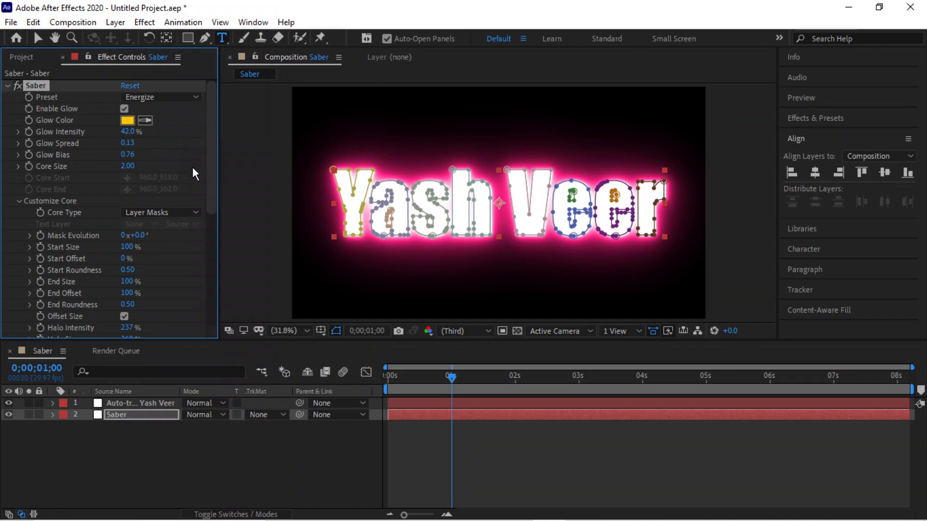
pyautogui.click(141, 97)
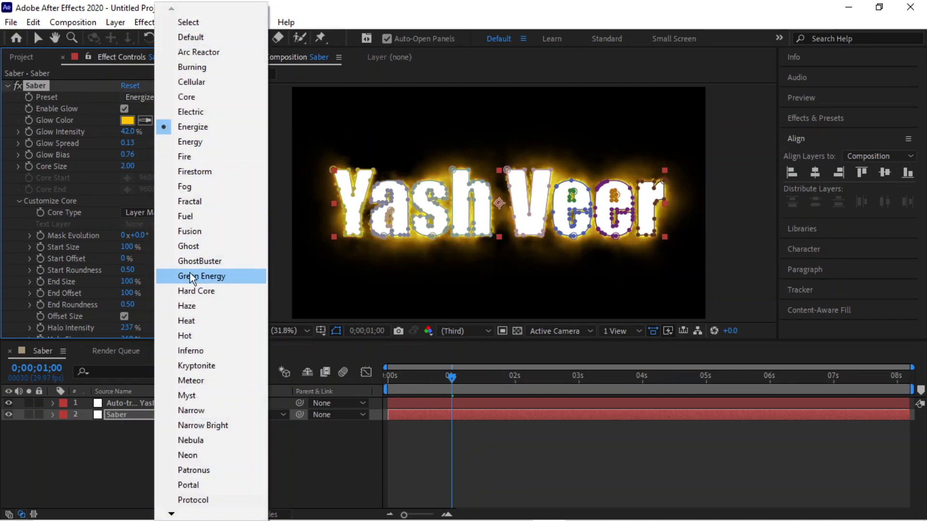
pyautogui.click(197, 258)
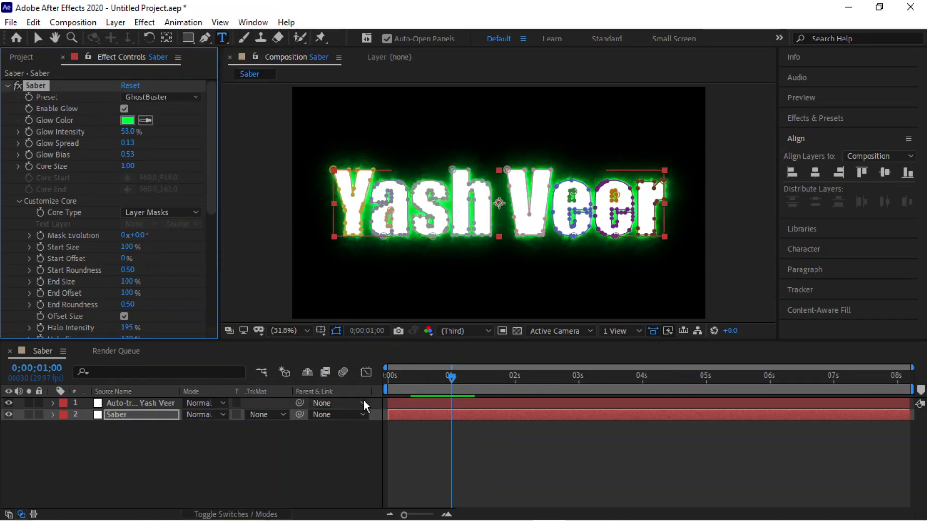
pyautogui.moveTo(452, 376); pyautogui.dragTo(363, 372)
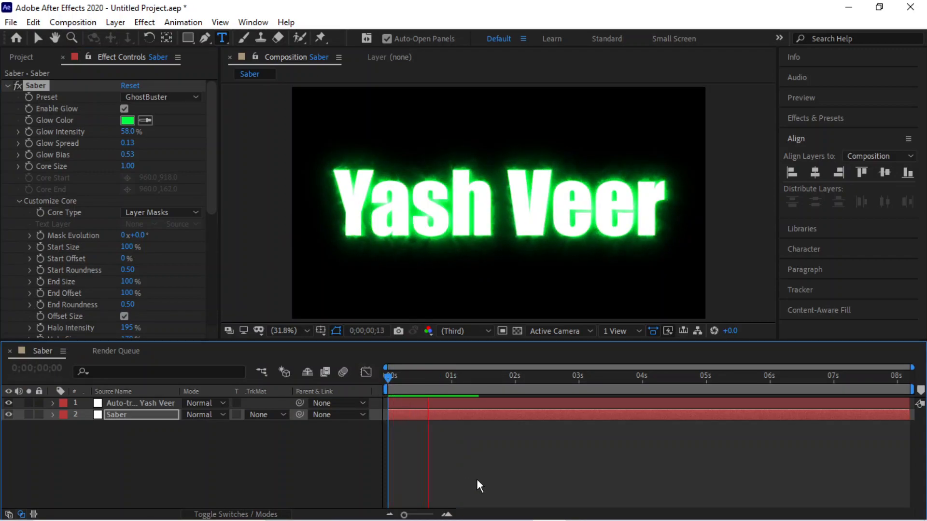
pyautogui.moveTo(386, 374)
pyautogui.mouseDown()
pyautogui.moveTo(403, 378)
pyautogui.moveTo(386, 379)
pyautogui.mouseUp()
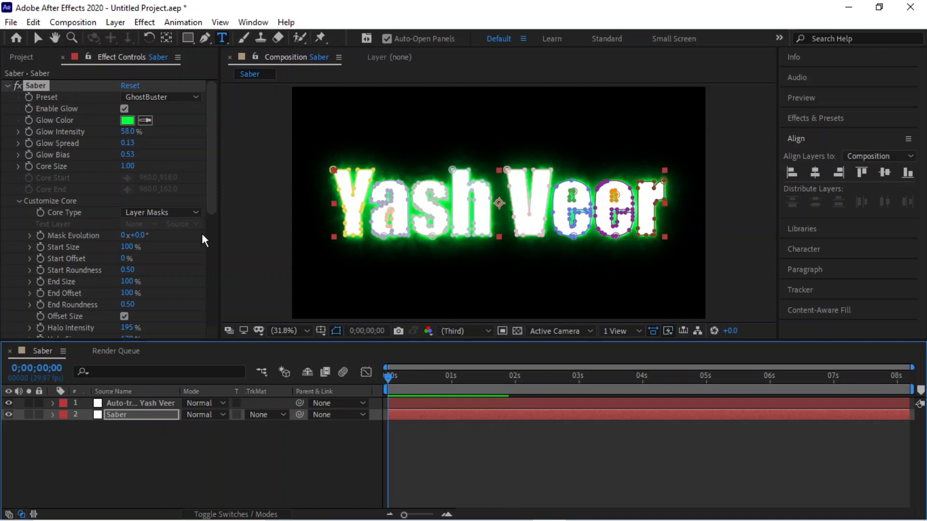
pyautogui.click(176, 99)
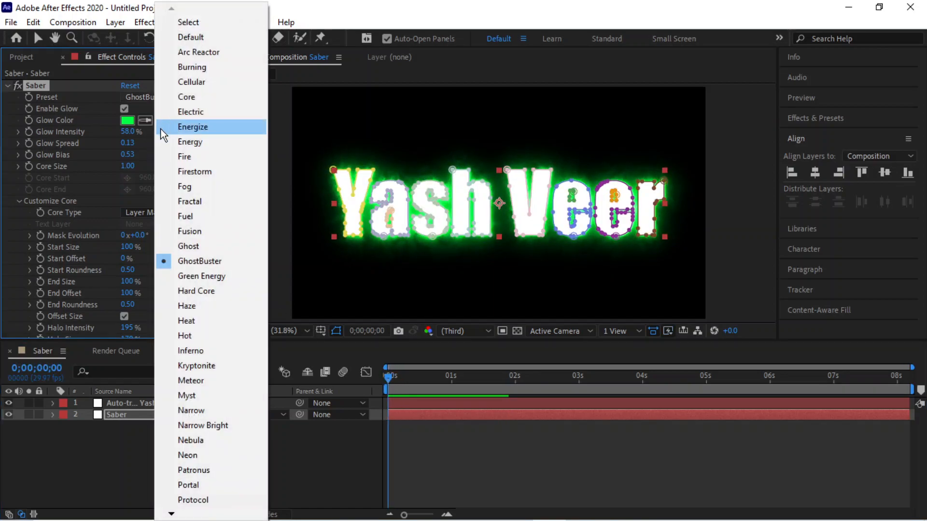
pyautogui.click(197, 113)
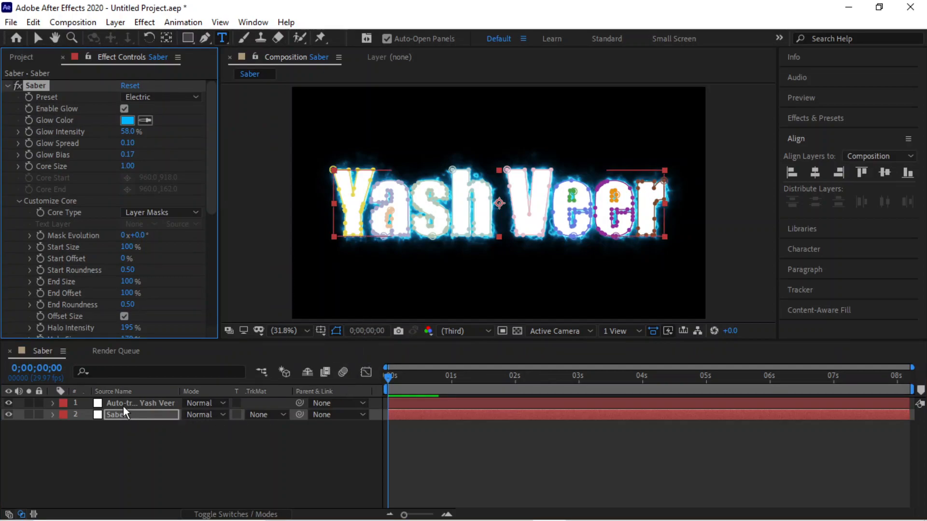
pyautogui.click(8, 403)
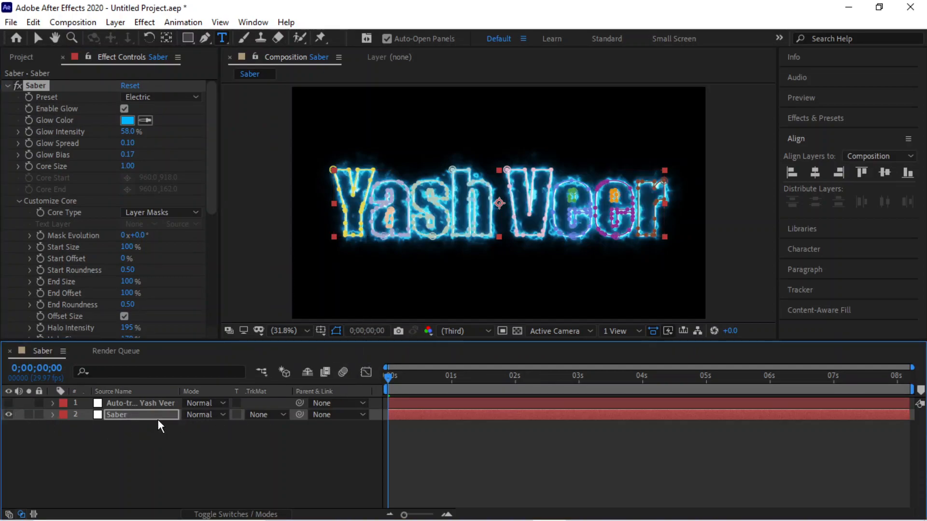
pyautogui.click(9, 403)
pyautogui.click(125, 404)
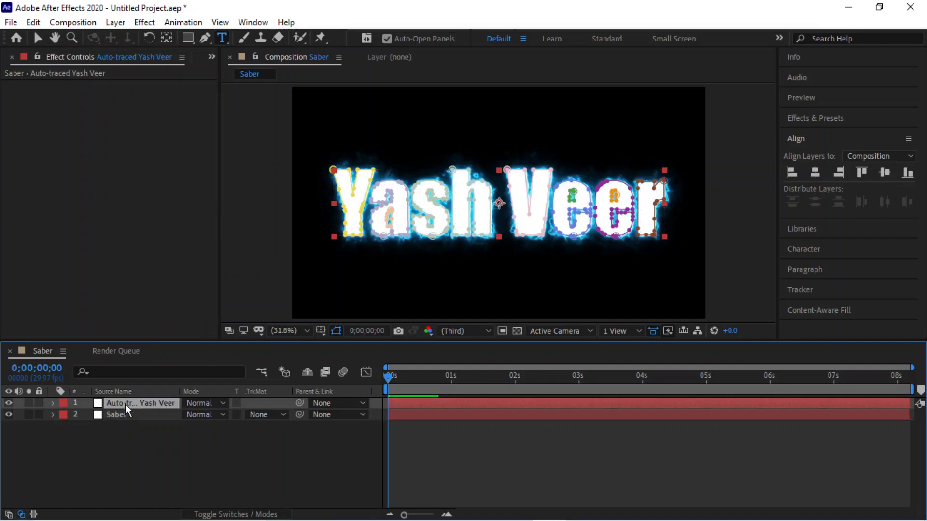
pyautogui.click(9, 403)
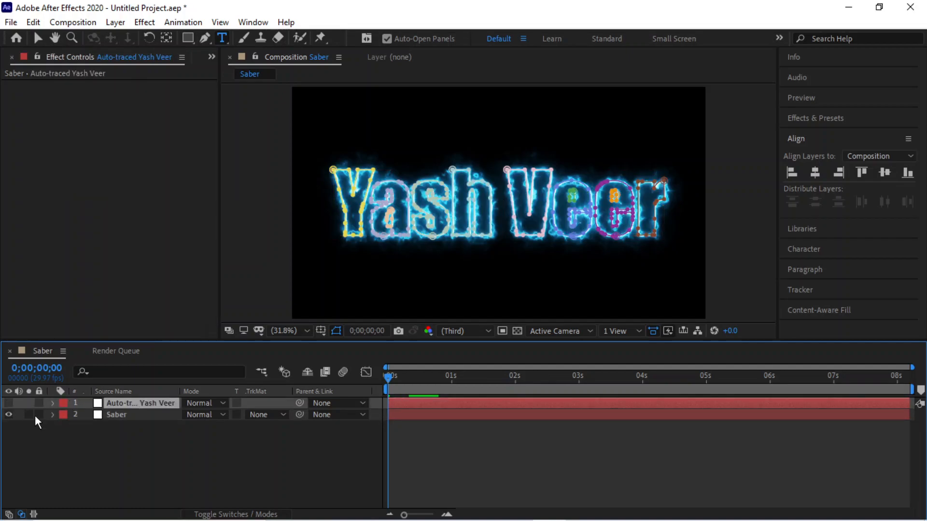
pyautogui.click(144, 413)
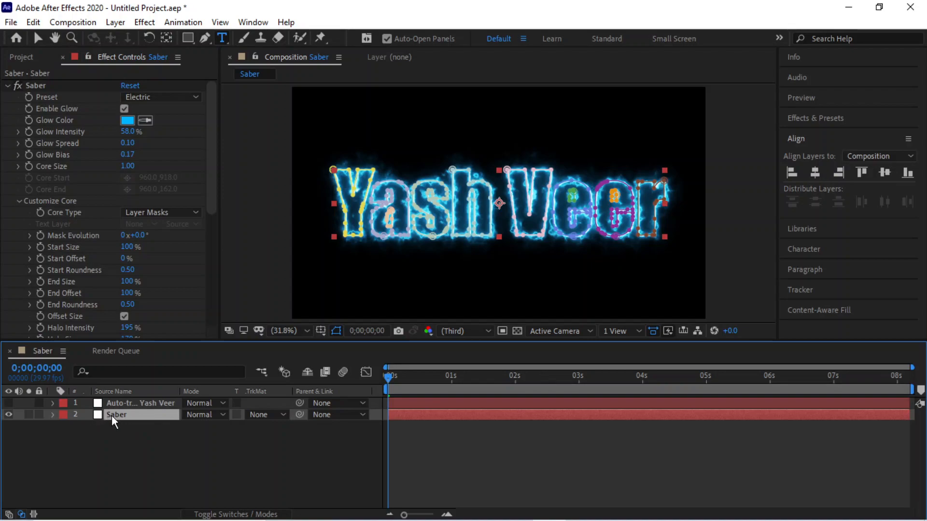
pyautogui.press('space')
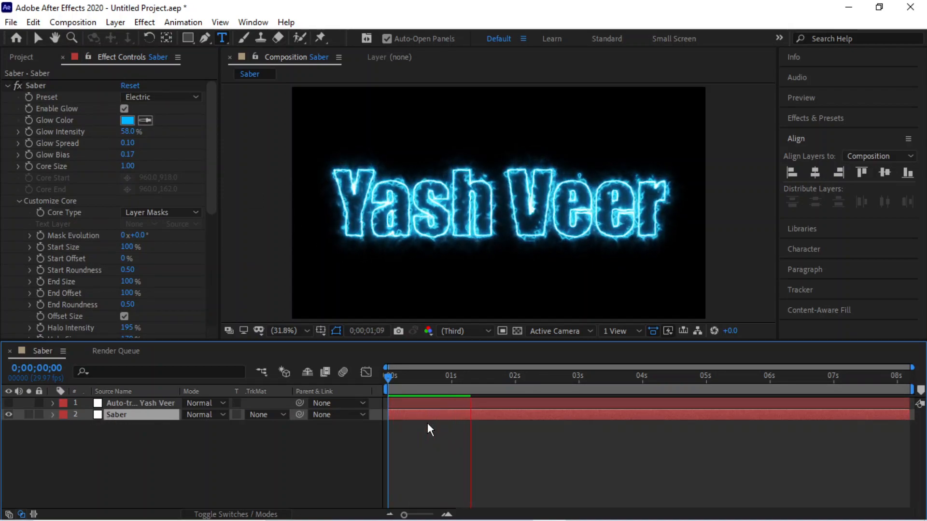
# Keyframe Saber's End Offset at 0% on the first frame.
pyautogui.click(485, 383)
pyautogui.moveTo(485, 384); pyautogui.dragTo(336, 370)
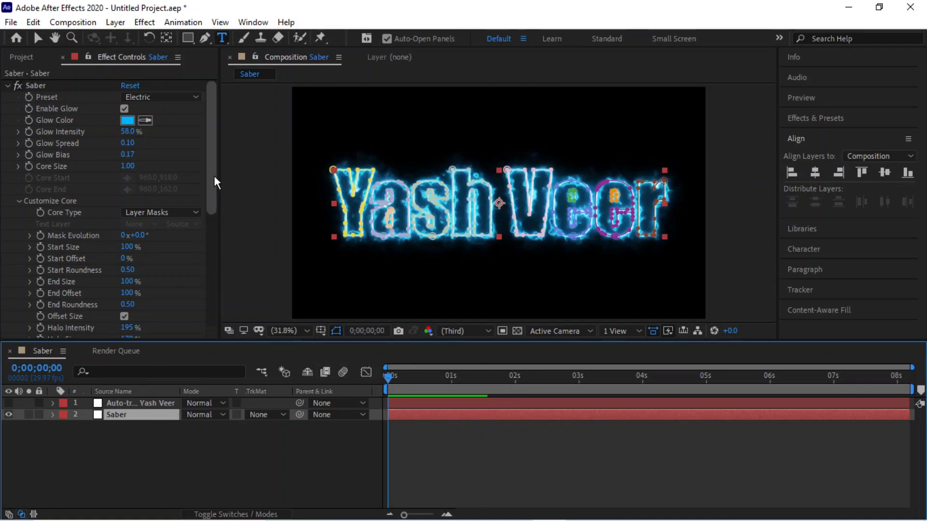
pyautogui.moveTo(214, 177); pyautogui.dragTo(215, 213)
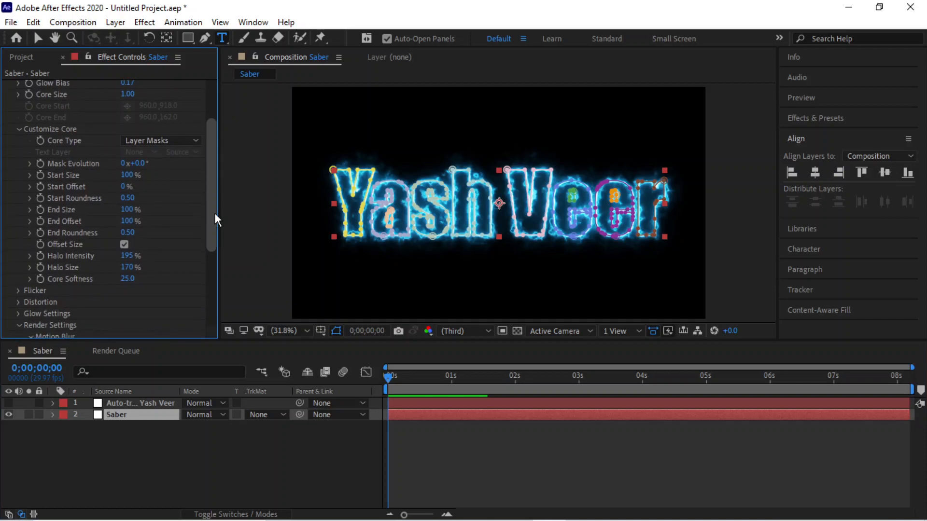
pyautogui.click(41, 222)
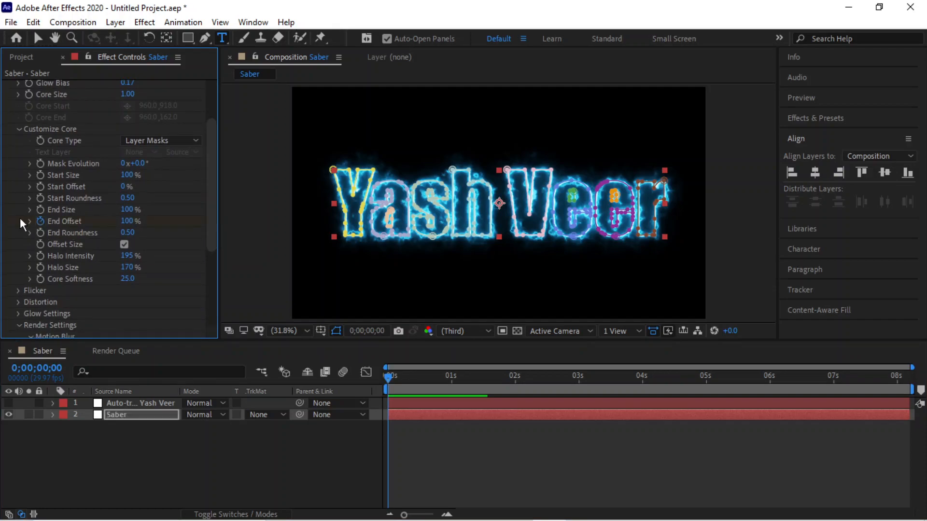
pyautogui.click(128, 221)
pyautogui.click(181, 470)
# Add an End Offset keyframe of 100% near 2 seconds and preview the draw-on.
pyautogui.moveTo(387, 379); pyautogui.dragTo(423, 378)
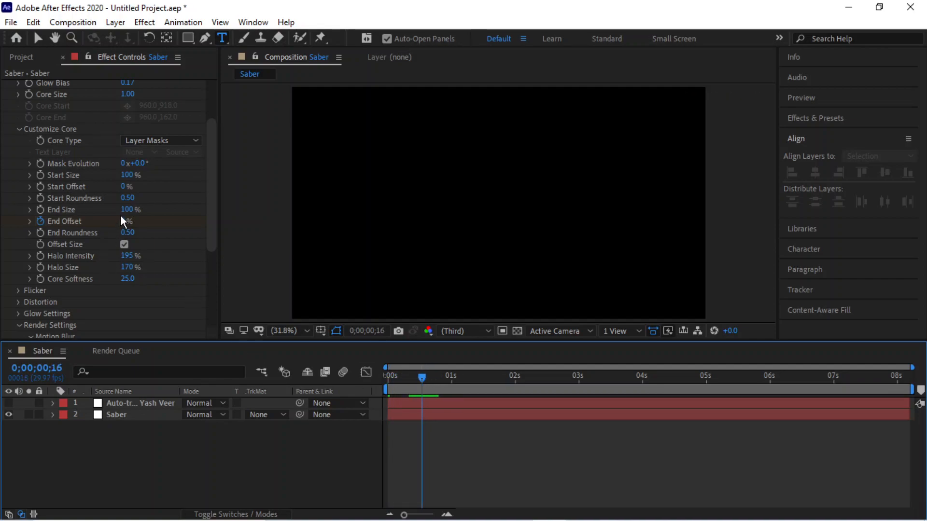
pyautogui.moveTo(123, 223); pyautogui.dragTo(154, 222)
pyautogui.click(297, 463)
pyautogui.moveTo(422, 377); pyautogui.dragTo(329, 373)
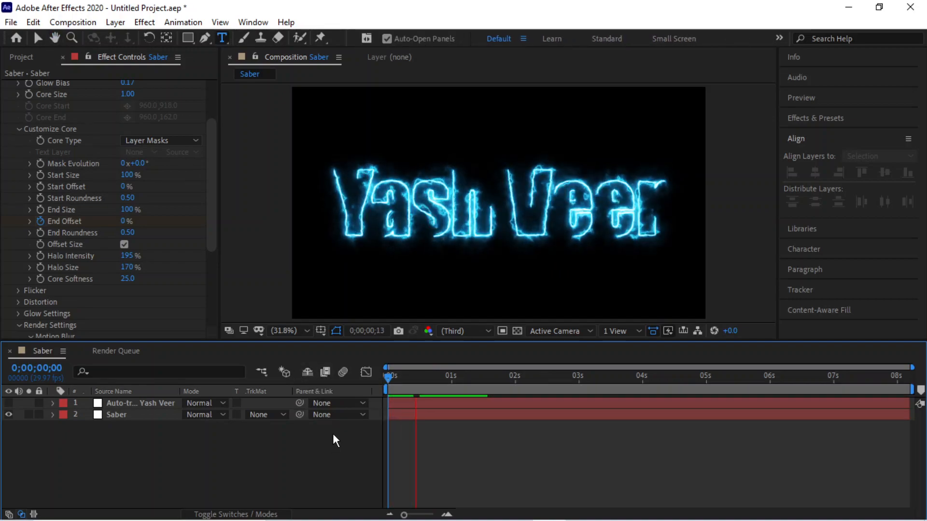
pyautogui.press('space')
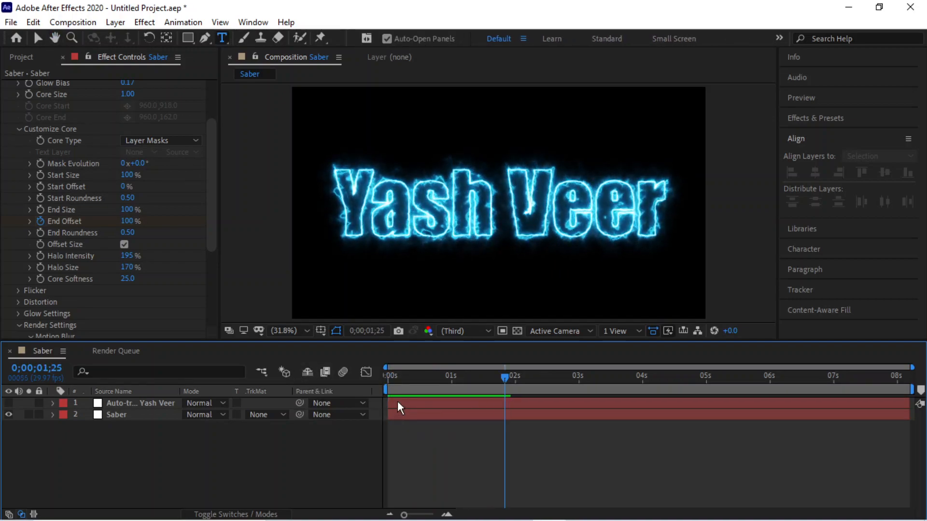
pyautogui.moveTo(505, 377); pyautogui.dragTo(390, 376)
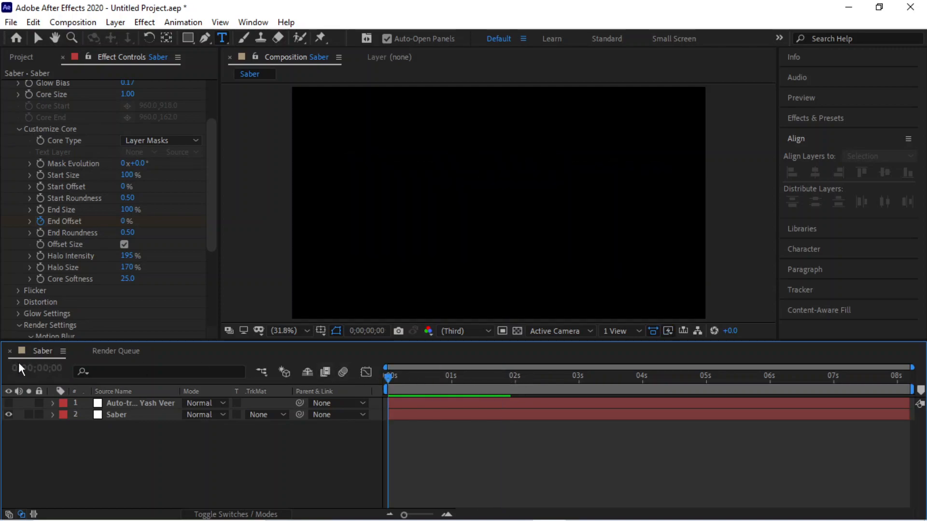
pyautogui.click(20, 56)
# Import AUDIO.wav and drag it into the Saber timeline as layer 3.
pyautogui.click(21, 237)
pyautogui.click(17, 22)
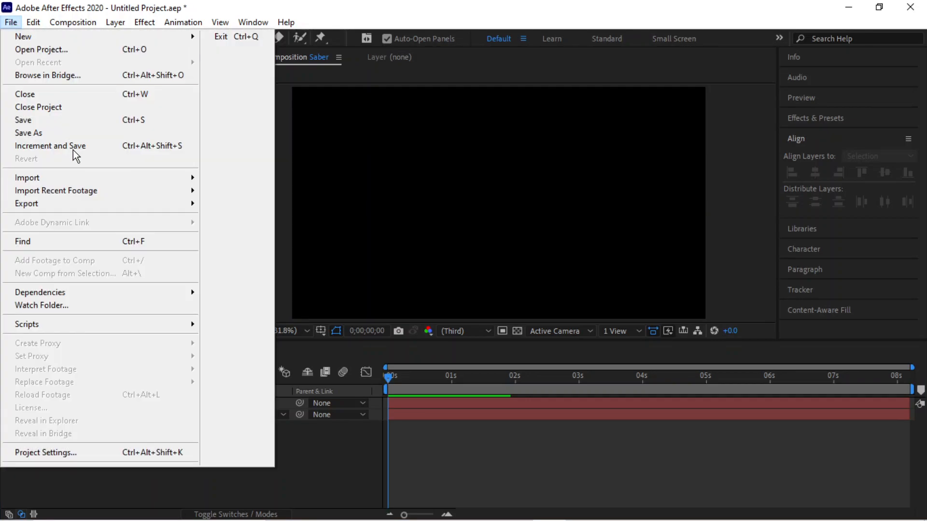
pyautogui.moveTo(83, 178)
pyautogui.click(283, 178)
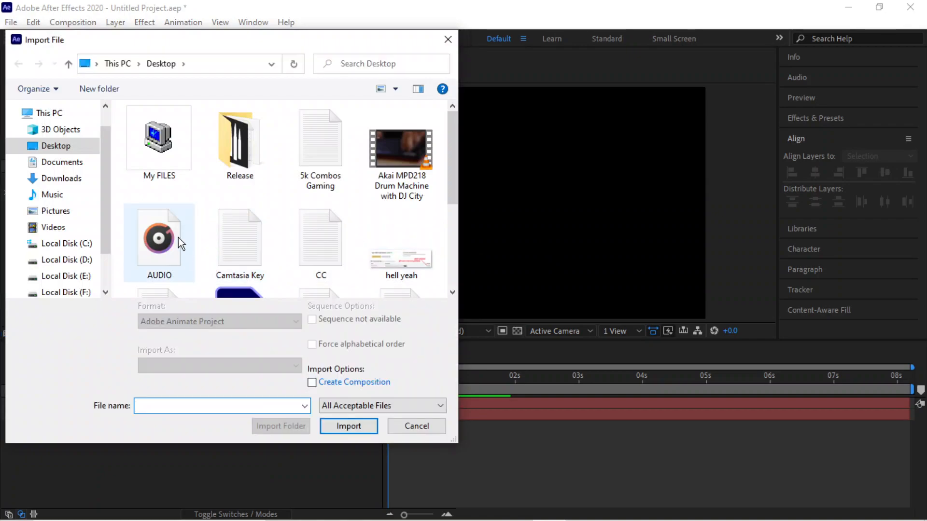
pyautogui.doubleClick(178, 237)
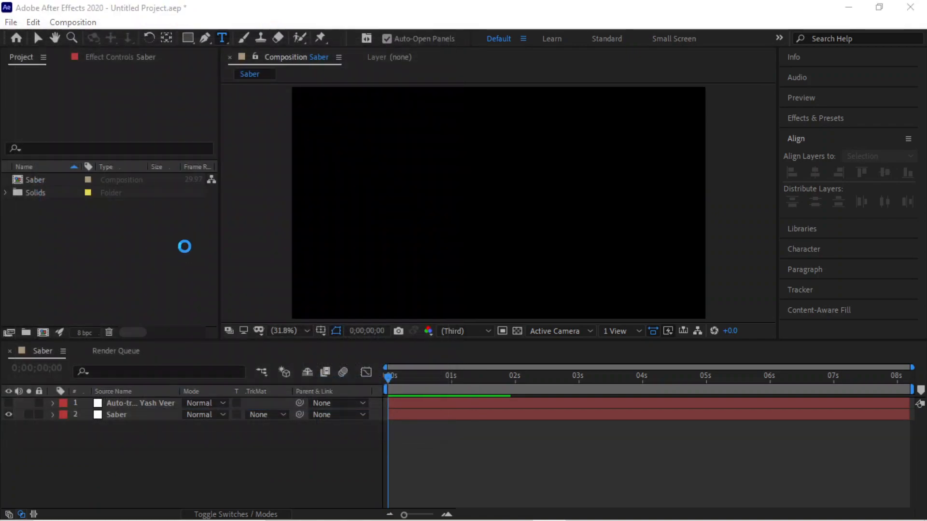
pyautogui.moveTo(41, 179); pyautogui.dragTo(103, 433)
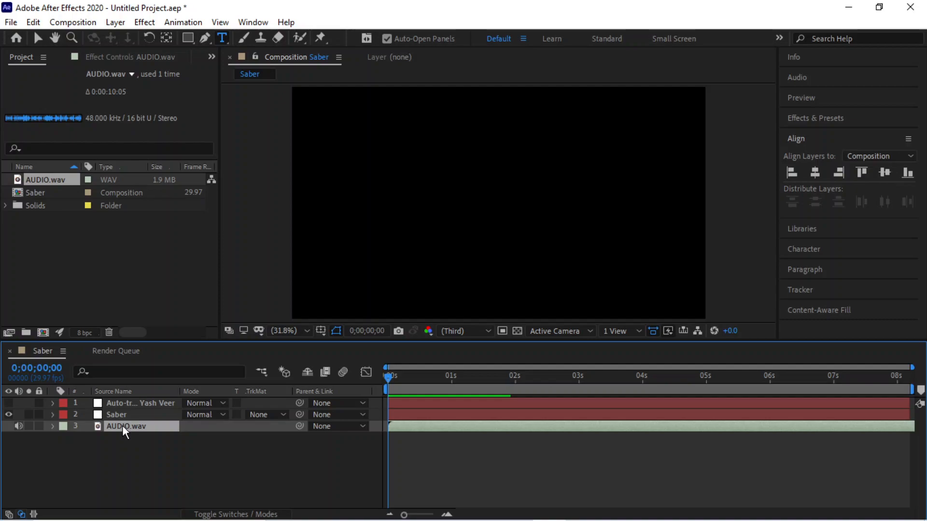
# Pre-compose the AUDIO.wav layer into AUDIO.wav Comp 1, moving all attributes, then preview.
pyautogui.rightClick(123, 424)
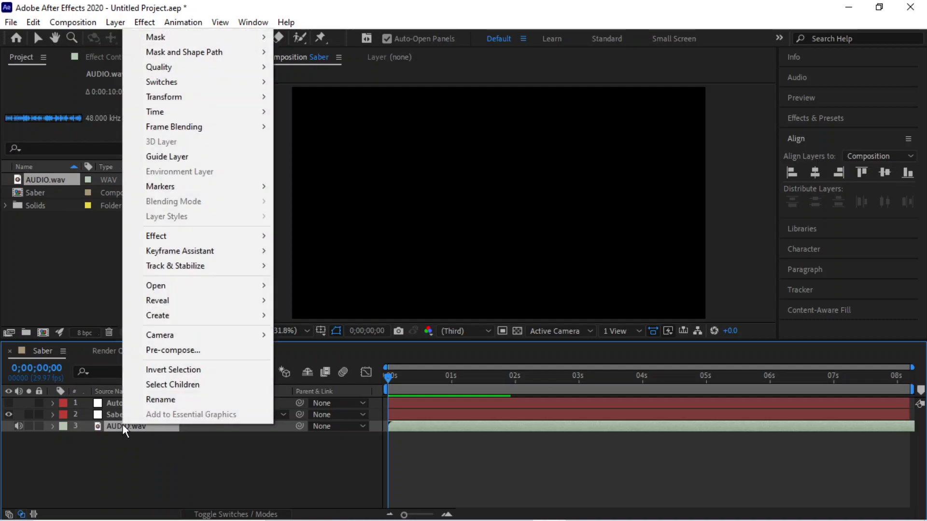
pyautogui.click(195, 349)
pyautogui.click(386, 273)
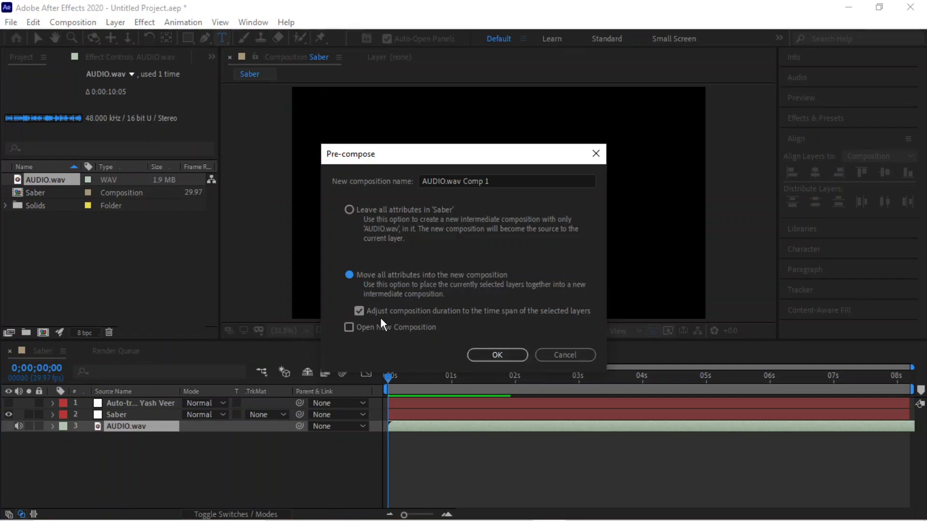
pyautogui.click(506, 354)
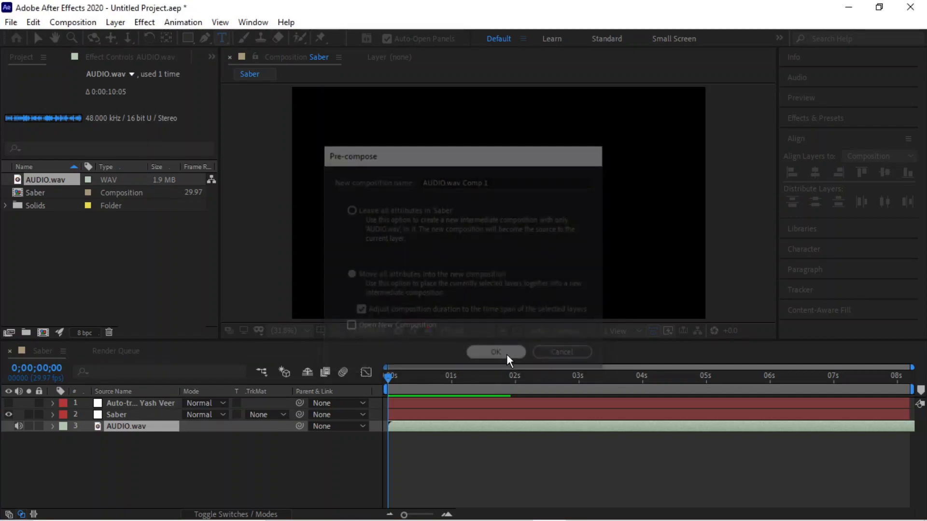
pyautogui.press('space')
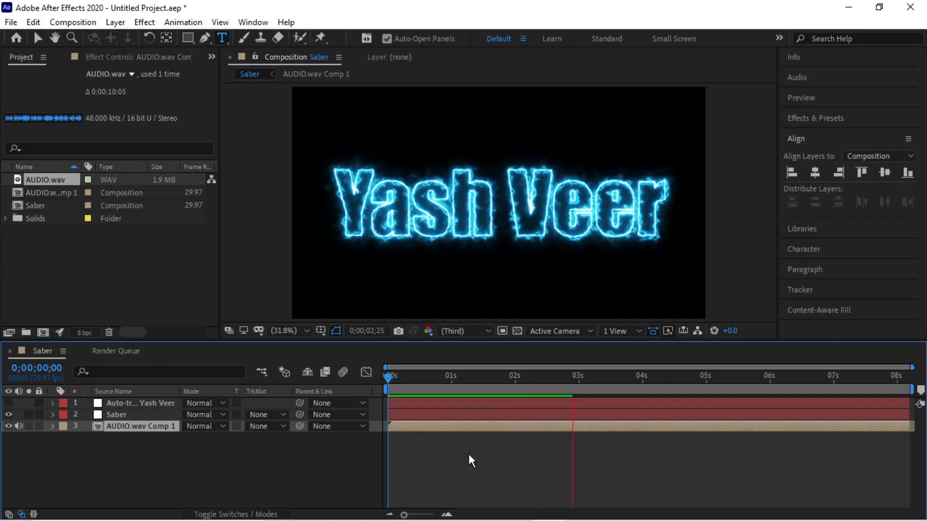
pyautogui.click(580, 377)
pyautogui.press('Home')
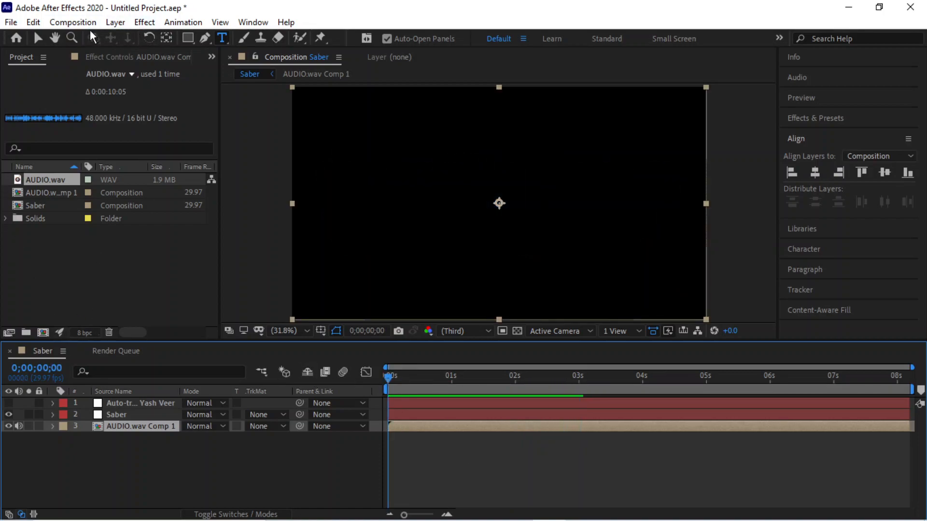
# Close the Render Queue and check Saber's Composition Settings without changing them.
pyautogui.click(82, 351)
pyautogui.click(73, 22)
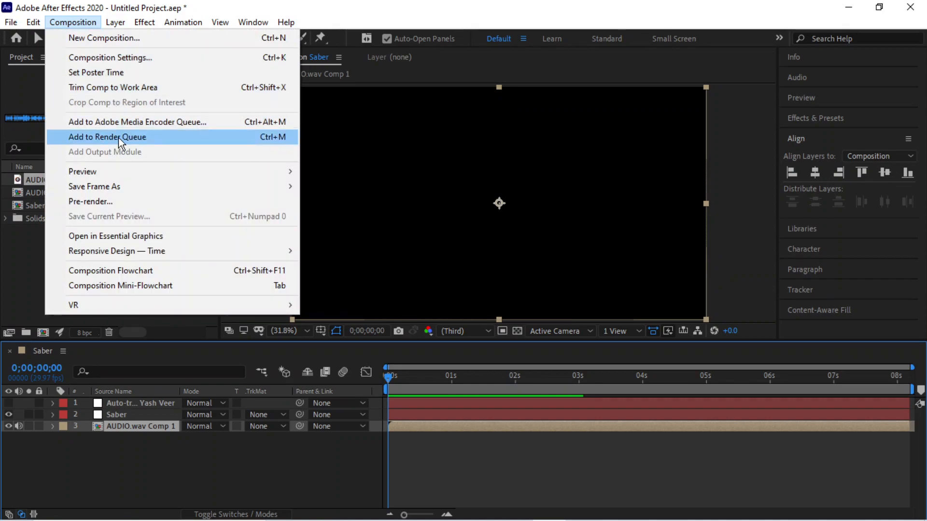
pyautogui.click(120, 59)
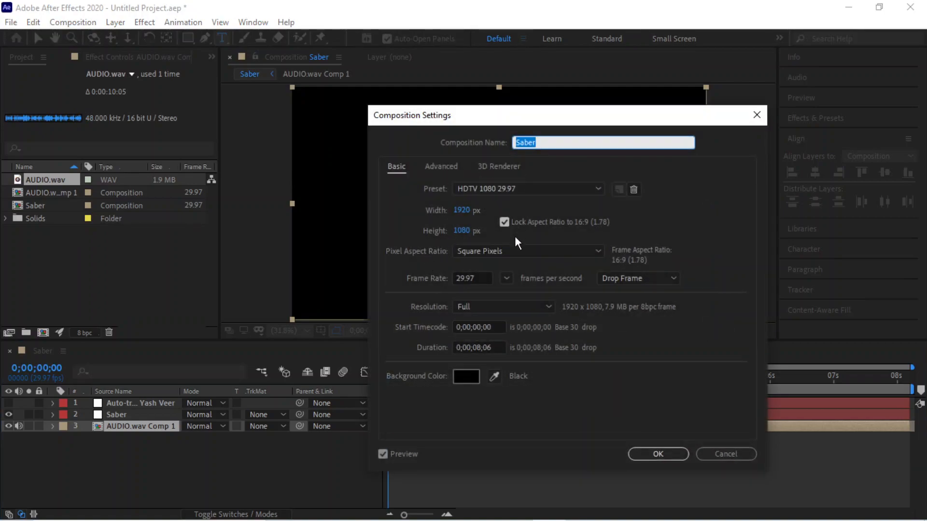
pyautogui.click(723, 459)
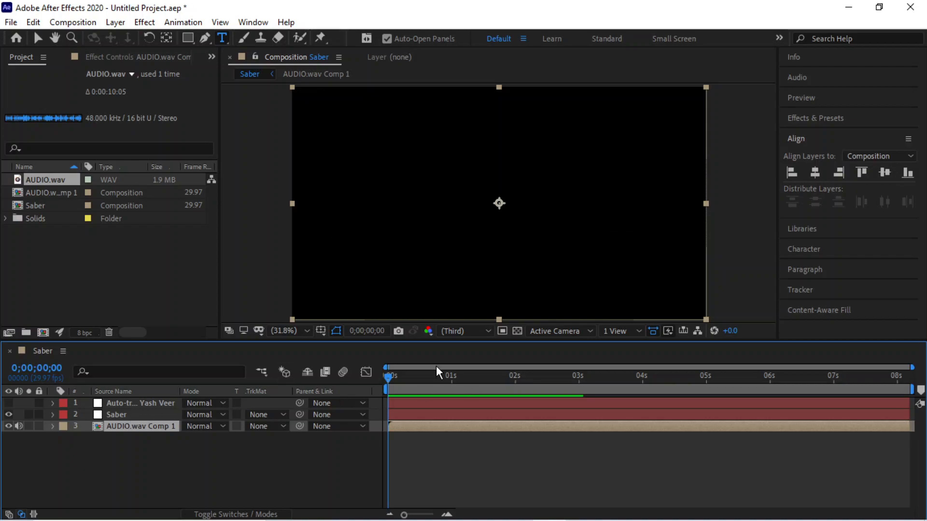
# Turn on the transparency grid so the empty background shows as a checkerboard.
pyautogui.click(517, 332)
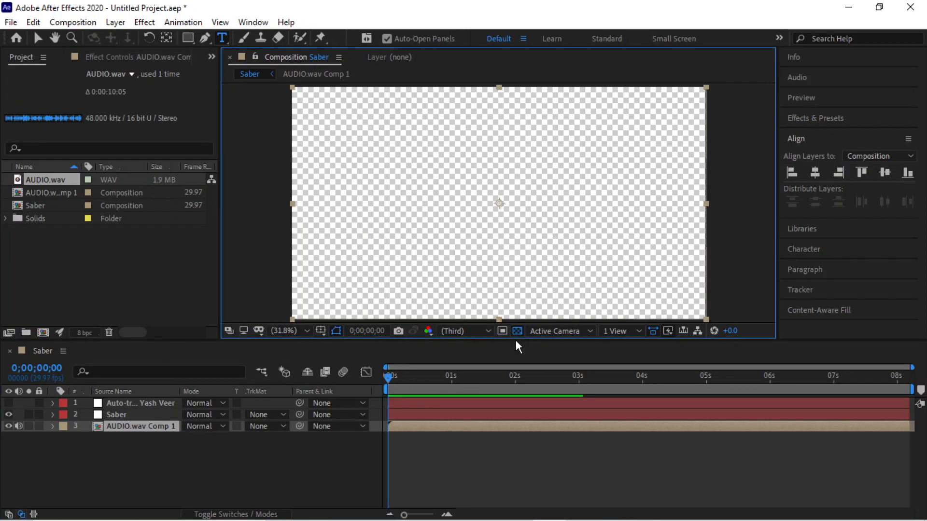
pyautogui.click(518, 331)
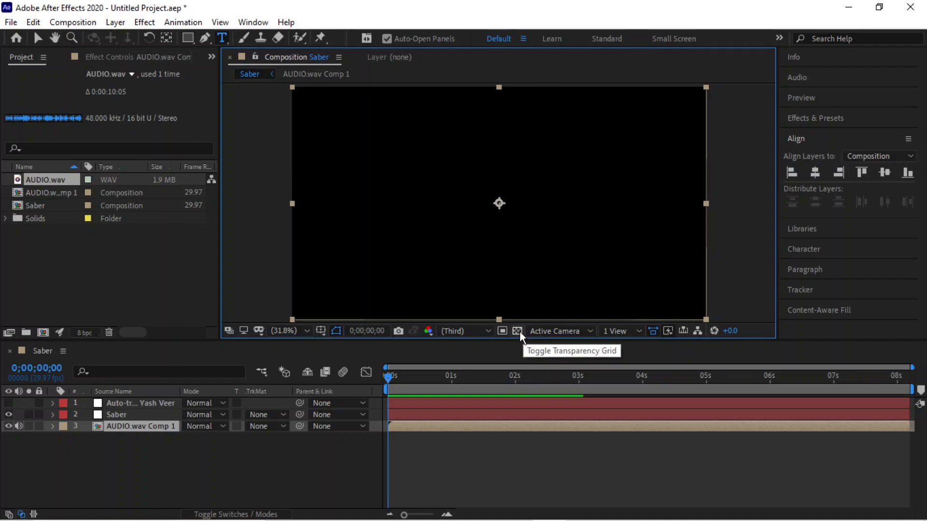
pyautogui.click(518, 331)
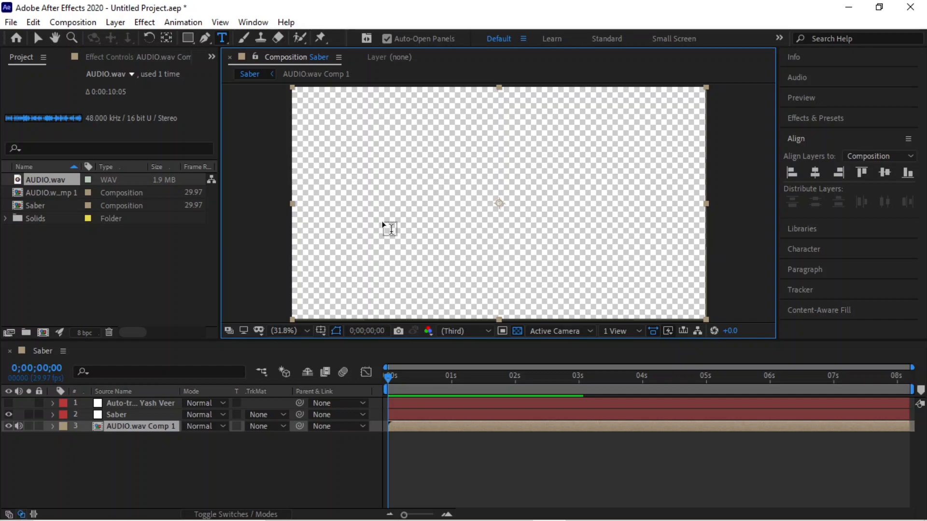
pyautogui.click(74, 22)
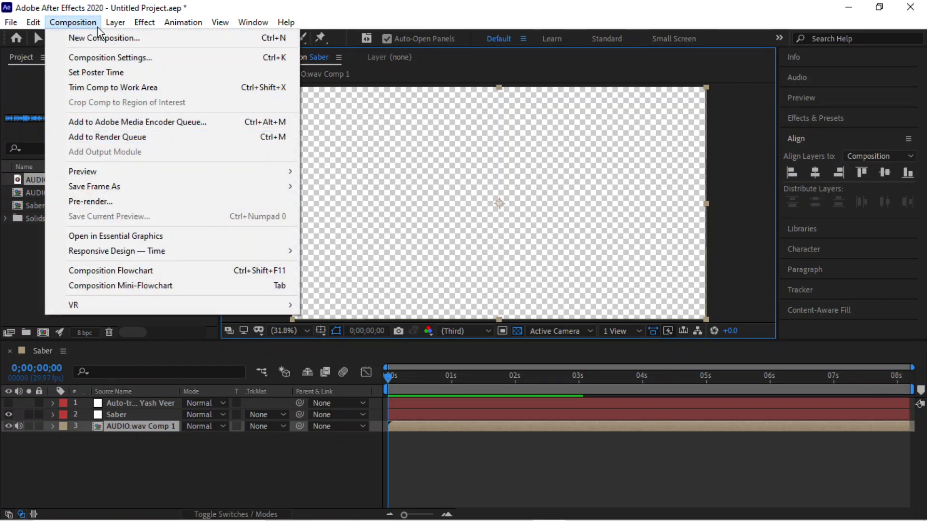
# Queue the Saber composition to render as Saber.avi in the Videos folder.
pyautogui.click(144, 204)
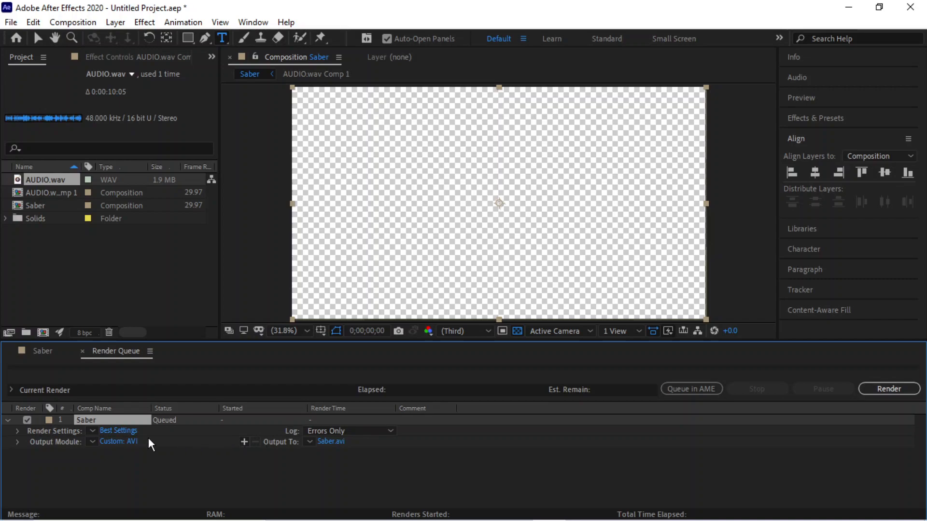
pyautogui.click(337, 442)
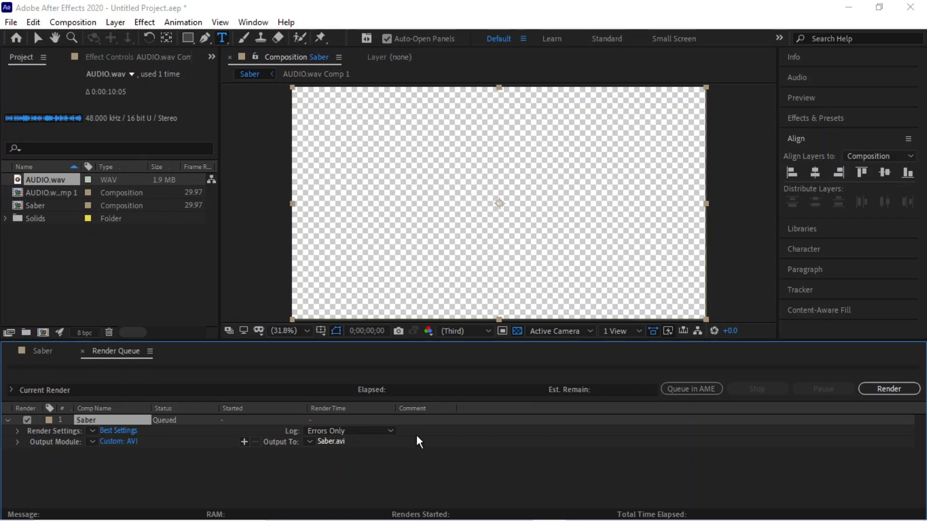
pyautogui.click(50, 227)
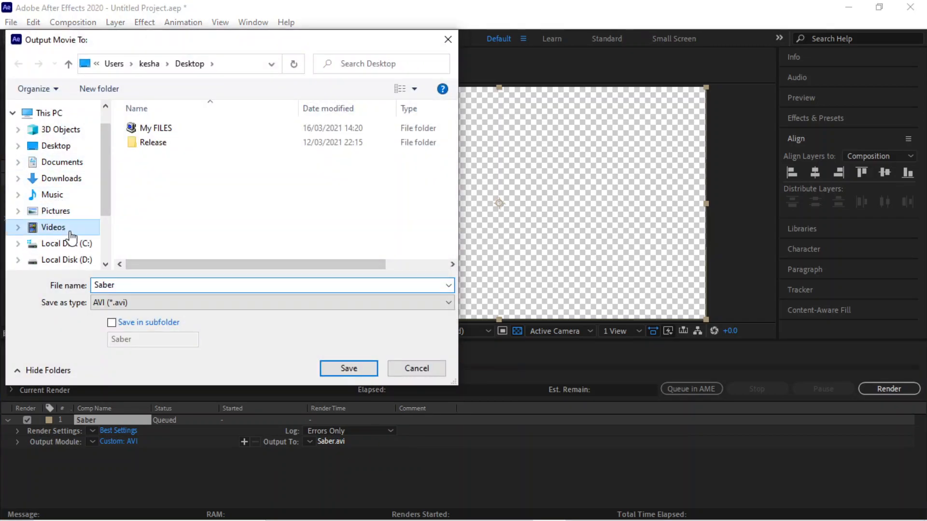
pyautogui.click(349, 369)
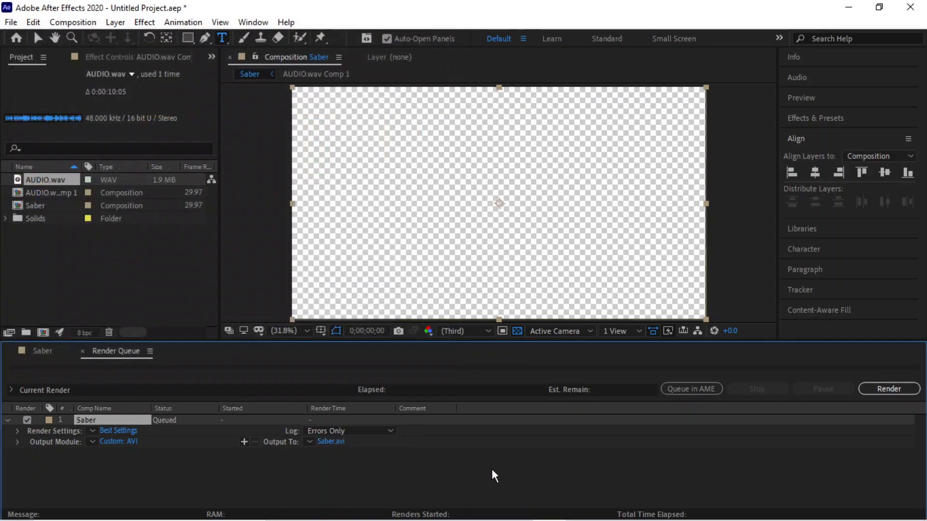
# Render the queued Saber composition to Saber.avi.
pyautogui.click(888, 389)
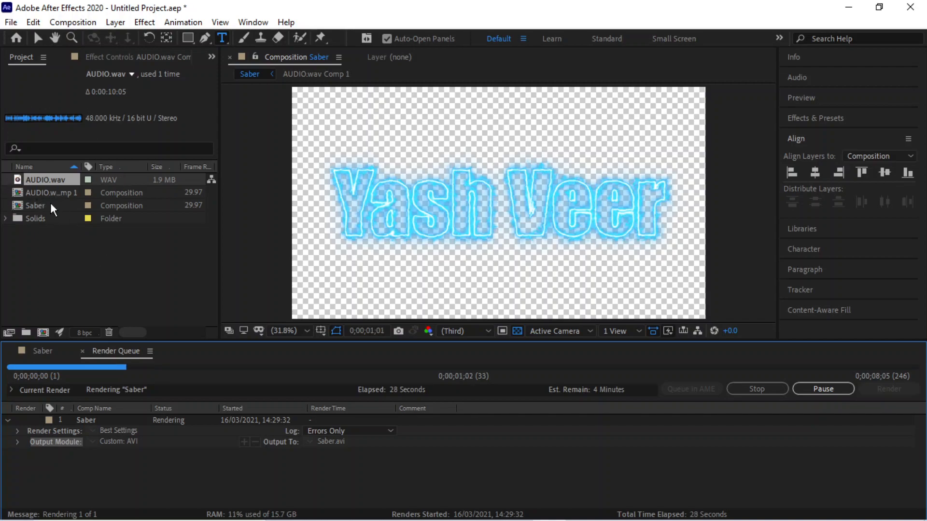
pyautogui.click(10, 22)
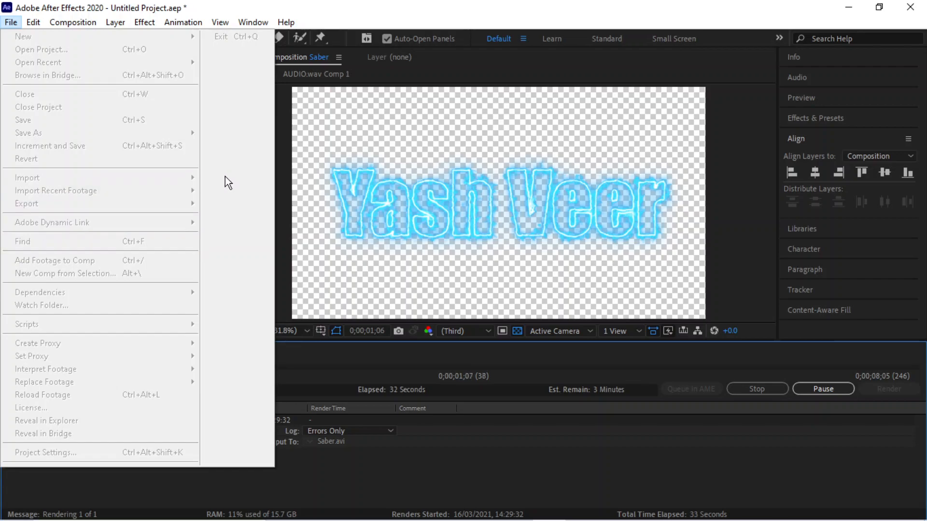
pyautogui.click(406, 465)
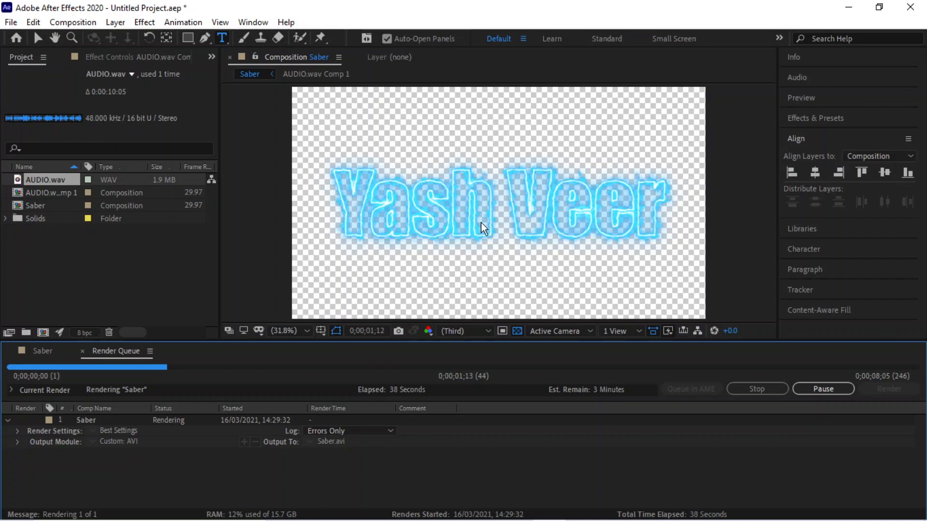
pyautogui.moveTo(632, 514)
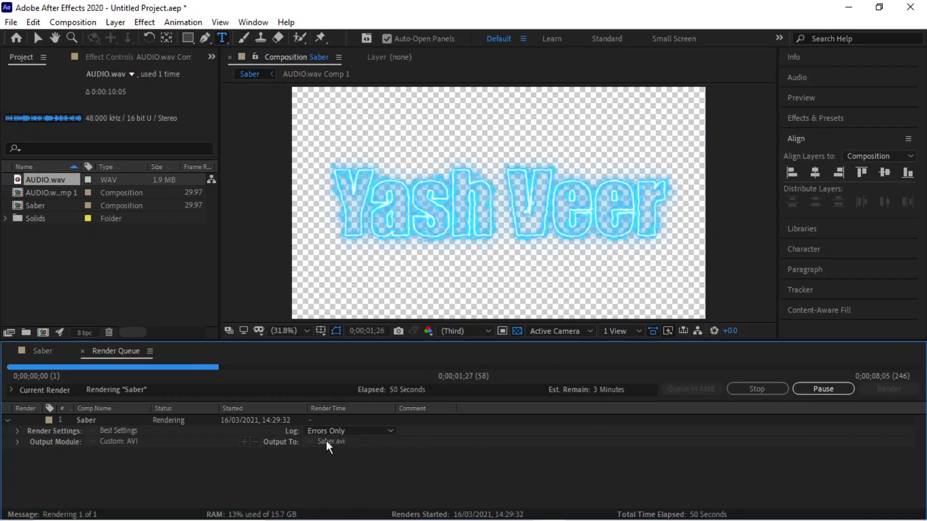
pyautogui.click(848, 7)
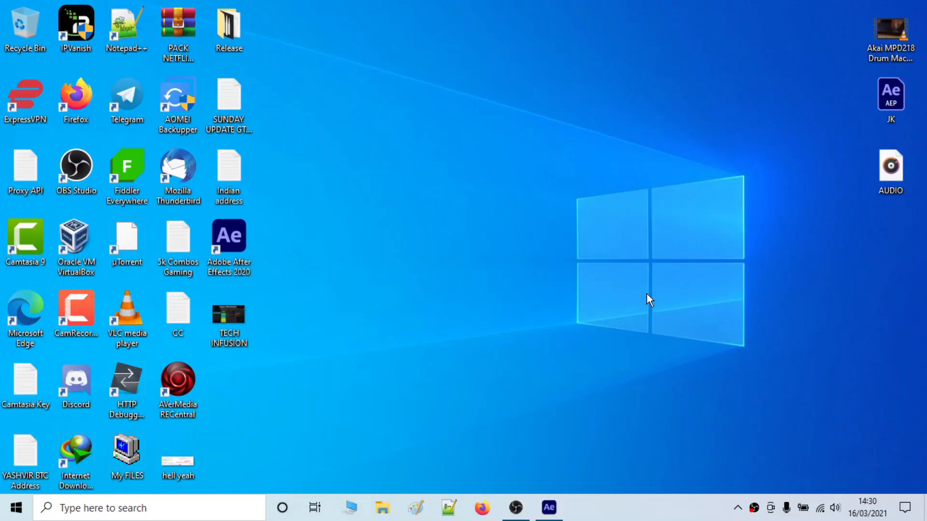
pyautogui.rightClick(561, 137)
pyautogui.click(590, 188)
pyautogui.click(549, 507)
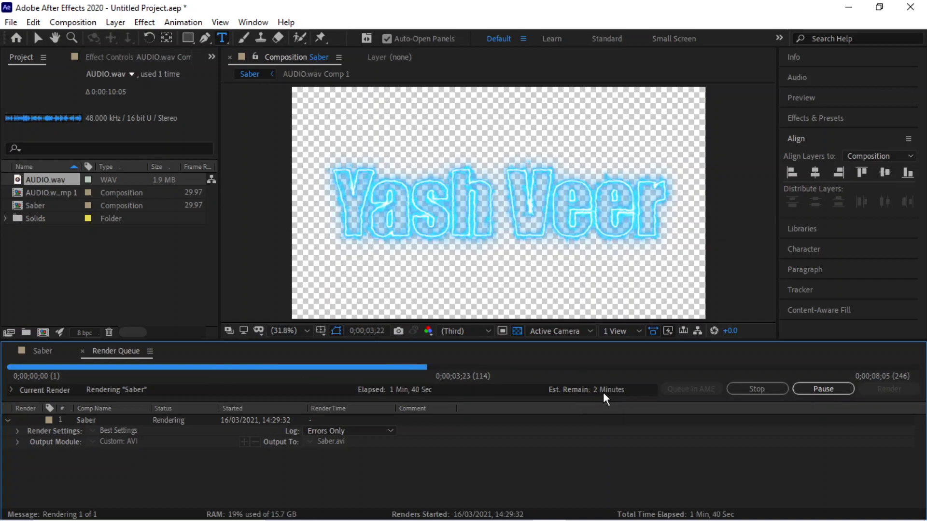
# Minimize After Effects to the desktop while the Saber.avi render continues.
pyautogui.moveTo(598, 517)
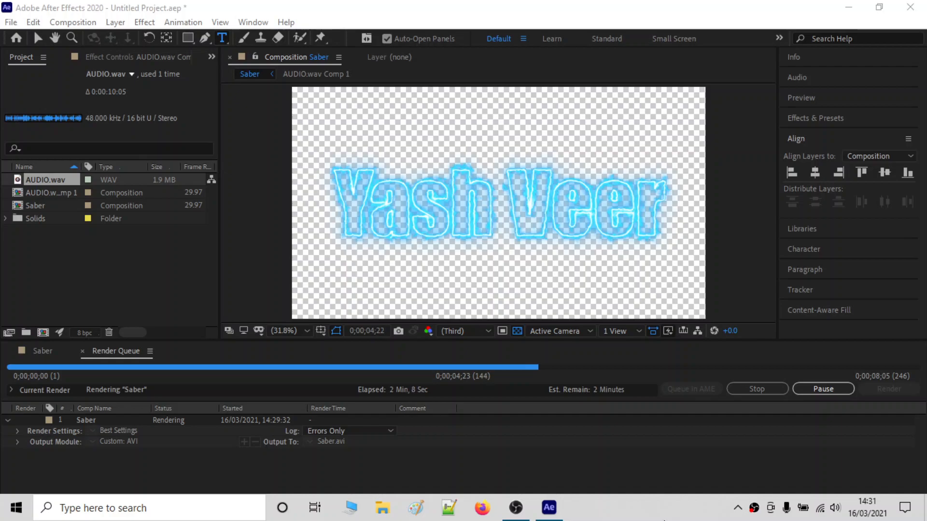
pyautogui.click(848, 7)
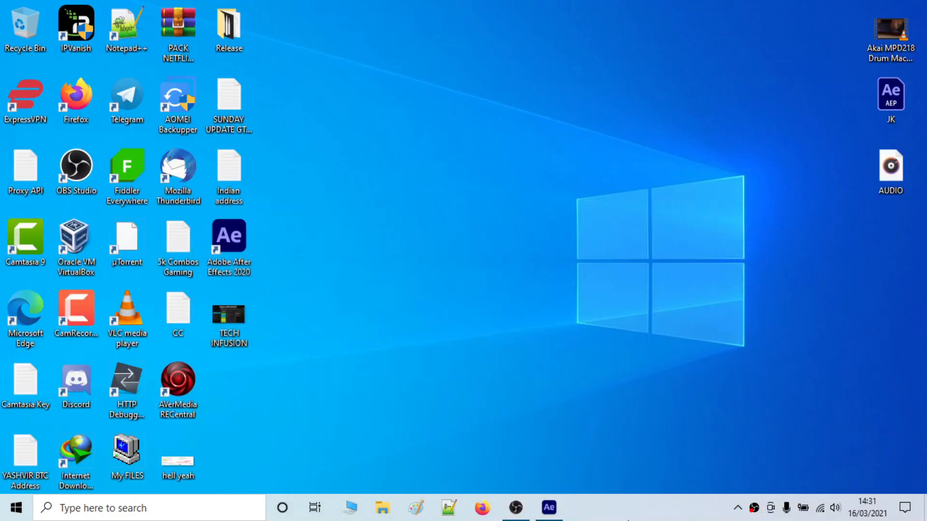